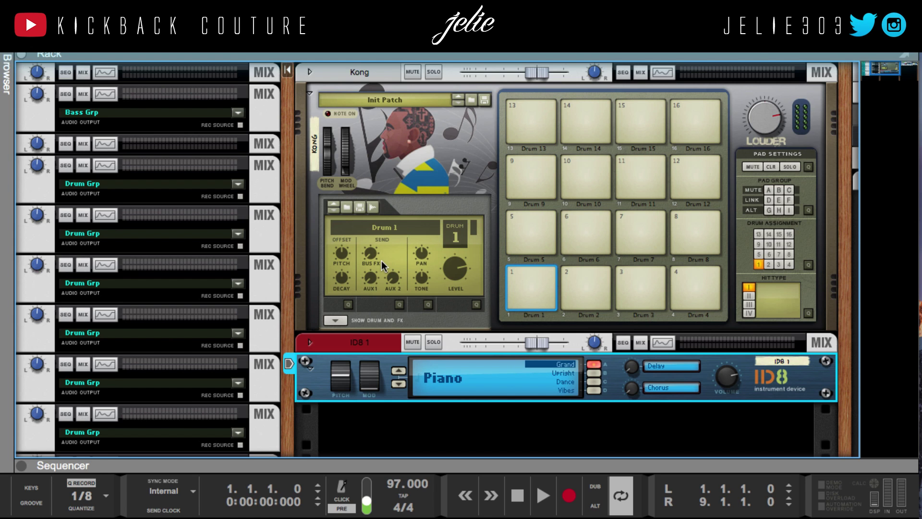
Switch between the maximized rack and the combined mixer, rack and sequencer layout, and briefly show and hide the Tool Window
key(F7)
key(F7)
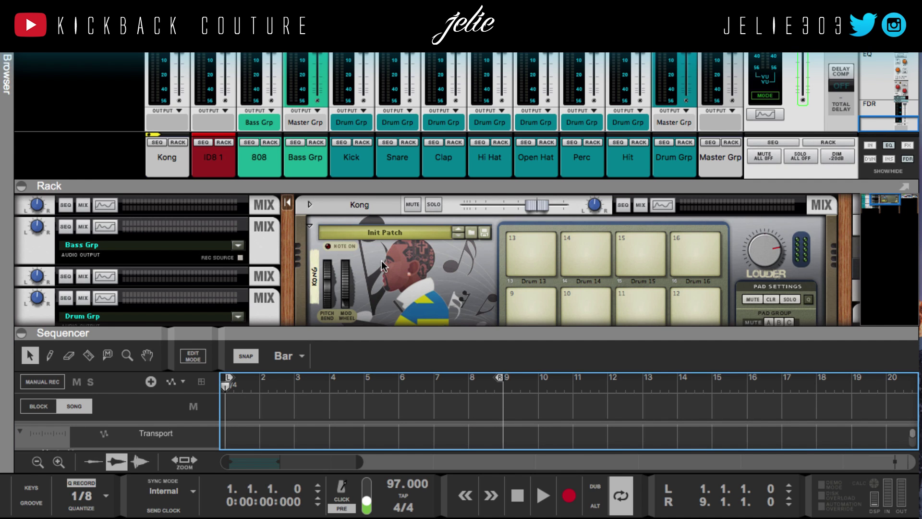
key(F8)
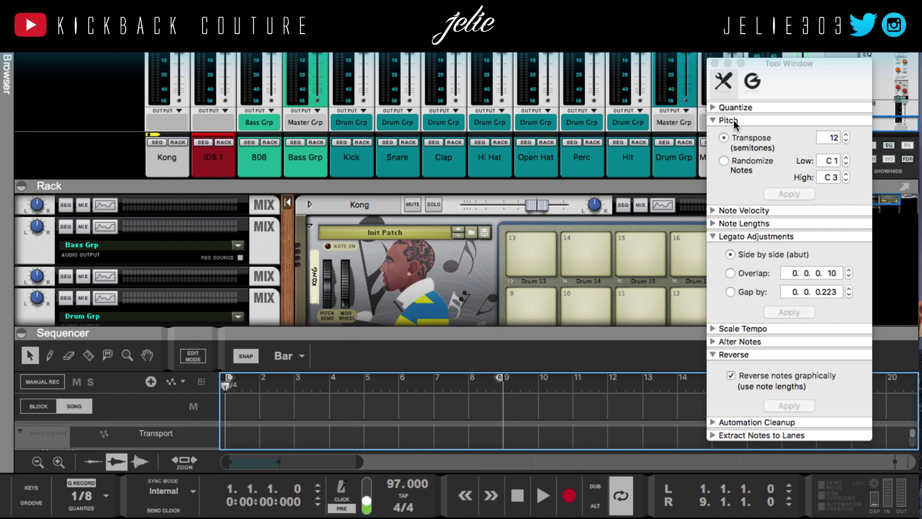
key(F8)
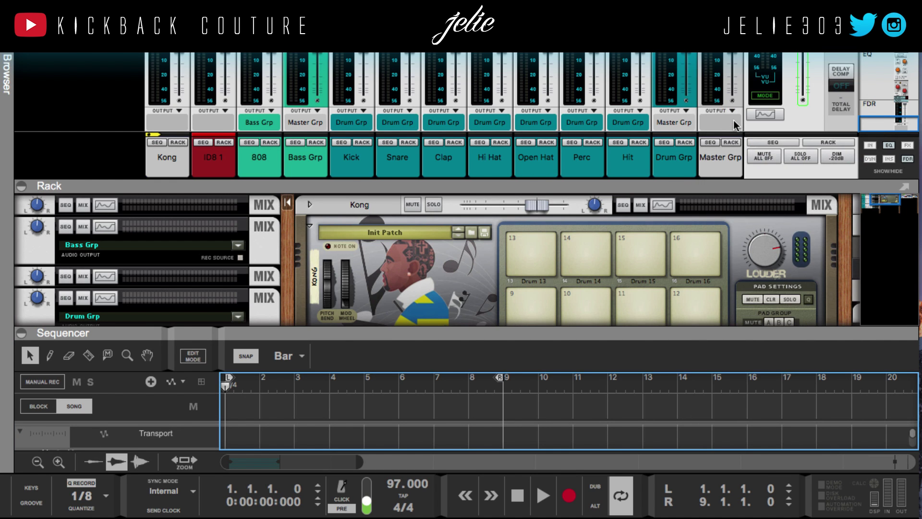
key(F6)
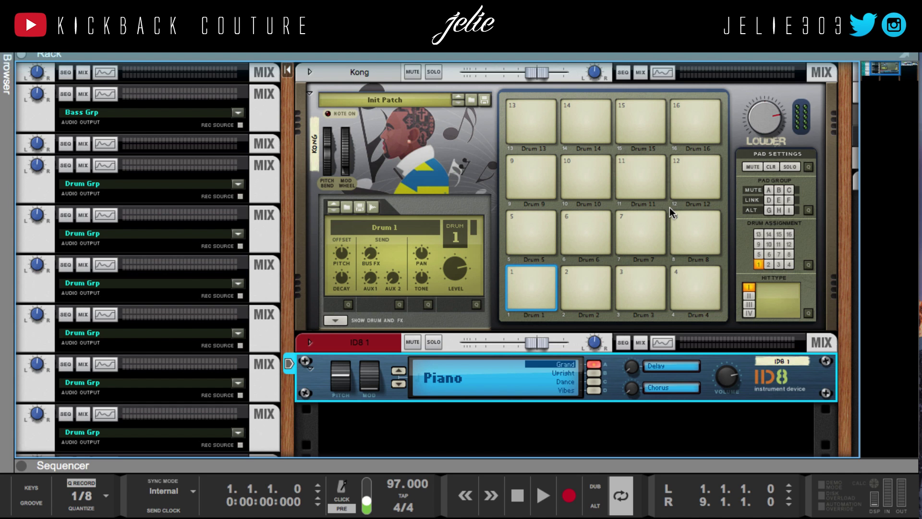
key(F5)
key(F5)
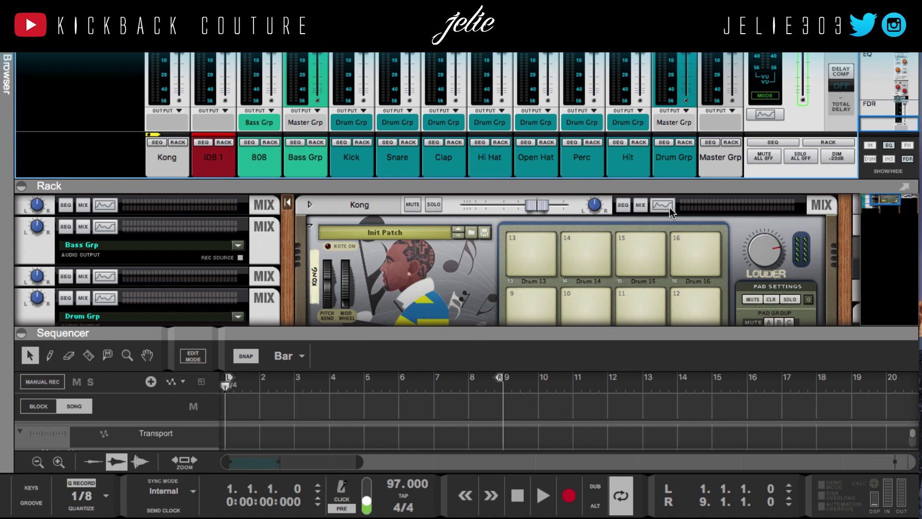
View the Instruments list in the browser, close the browser, and show the Tool Window over the maximized sequencer
key(F3)
click(226, 189)
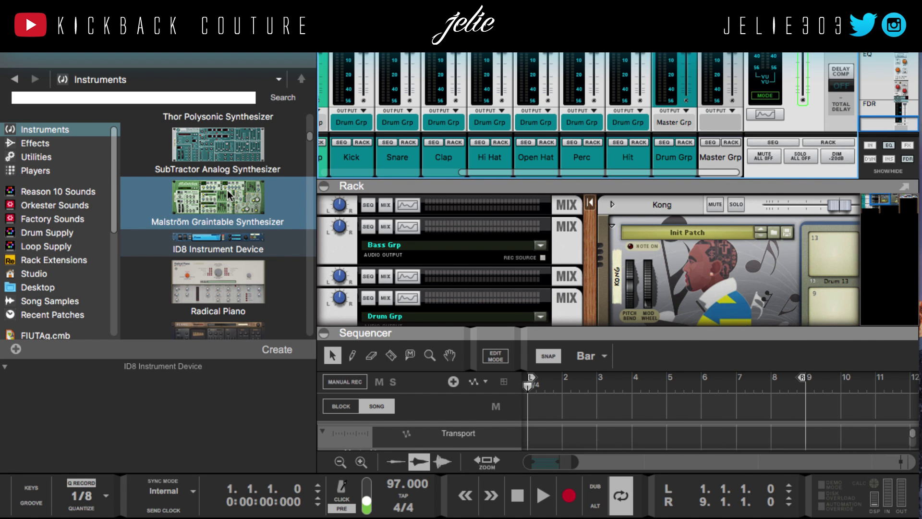
key(F3)
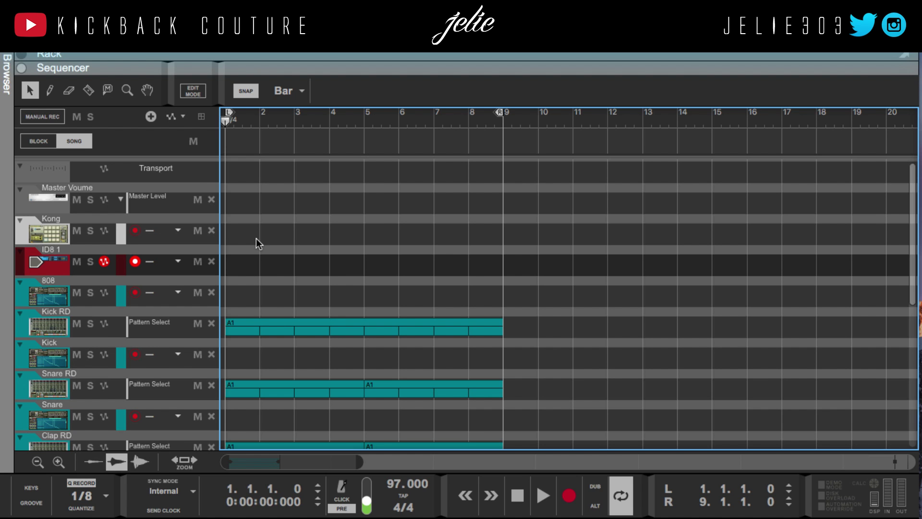
key(F8)
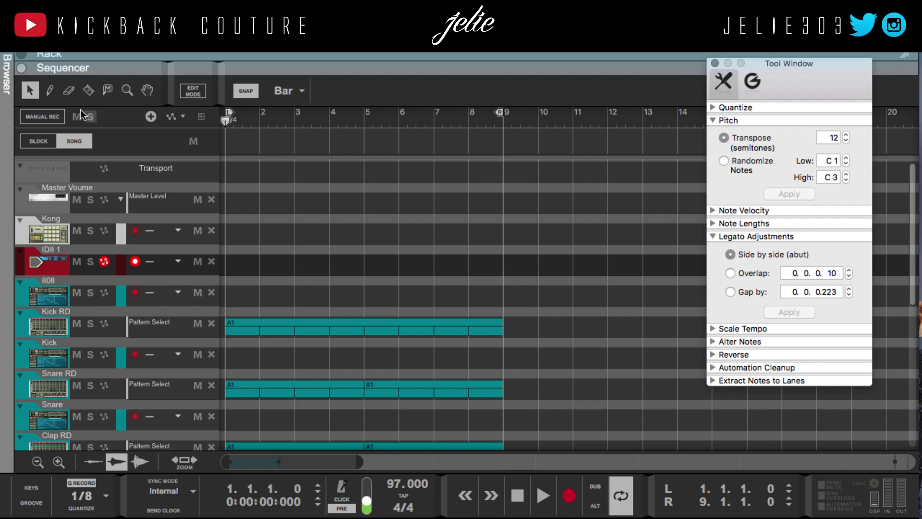
Draw a one-bar clip at bar 1 of the ID8 1 track and delete it, twice
click(48, 91)
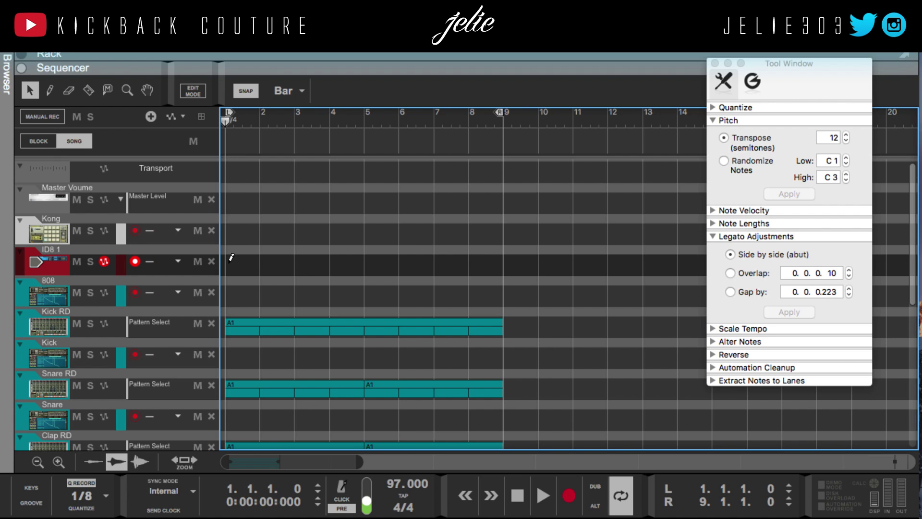
drag(230, 258, 250, 270)
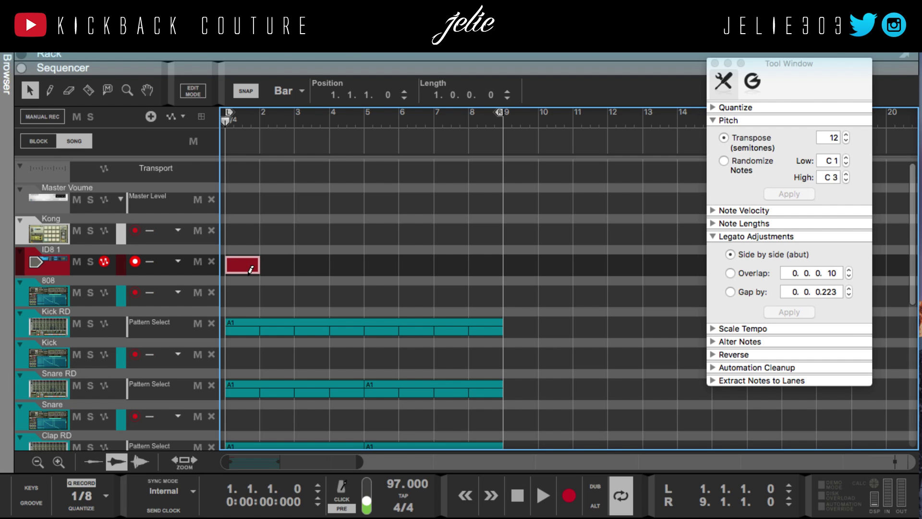
key(Delete)
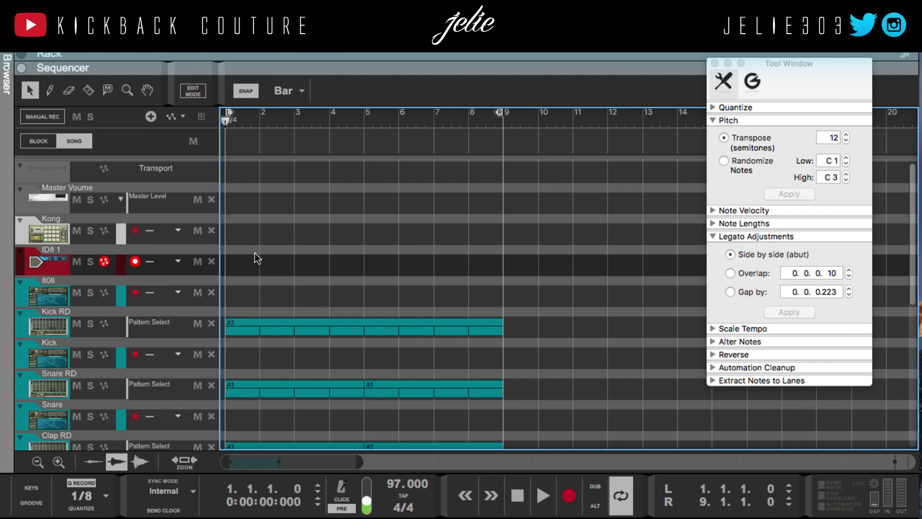
drag(237, 262, 253, 276)
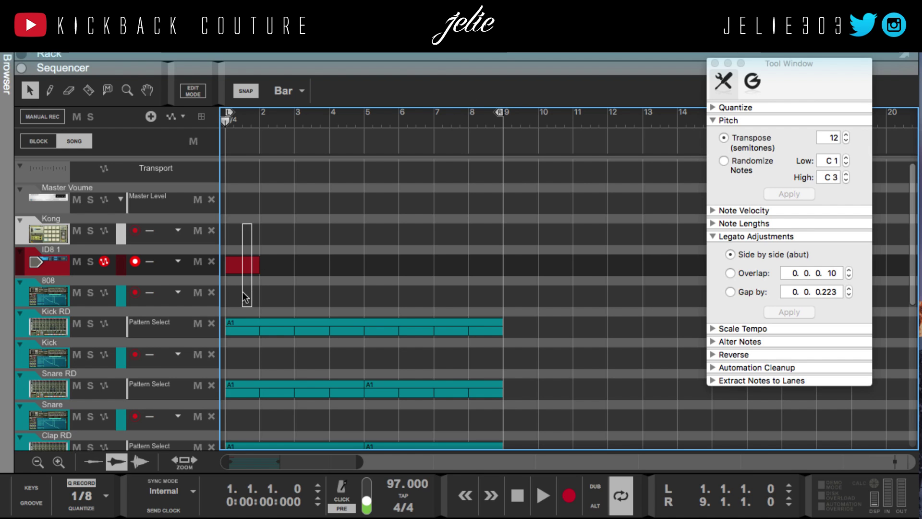
key(Delete)
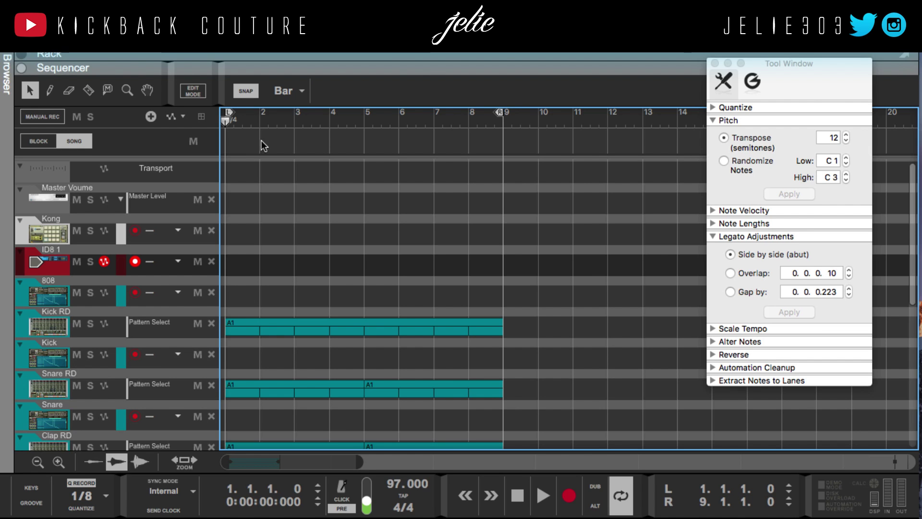
Draw a one-bar clip at bar 1 on the ID8 1 track and view its clip options without applying any
click(239, 262)
right_click(241, 271)
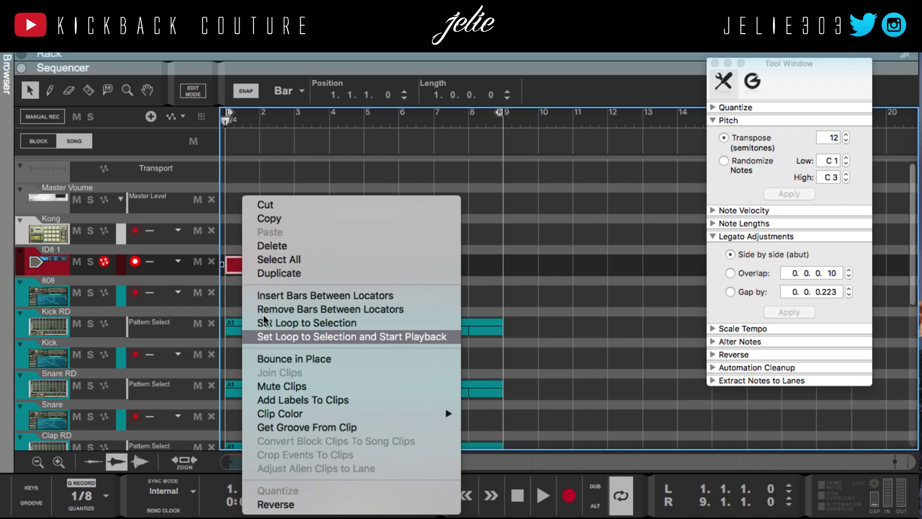
click(237, 153)
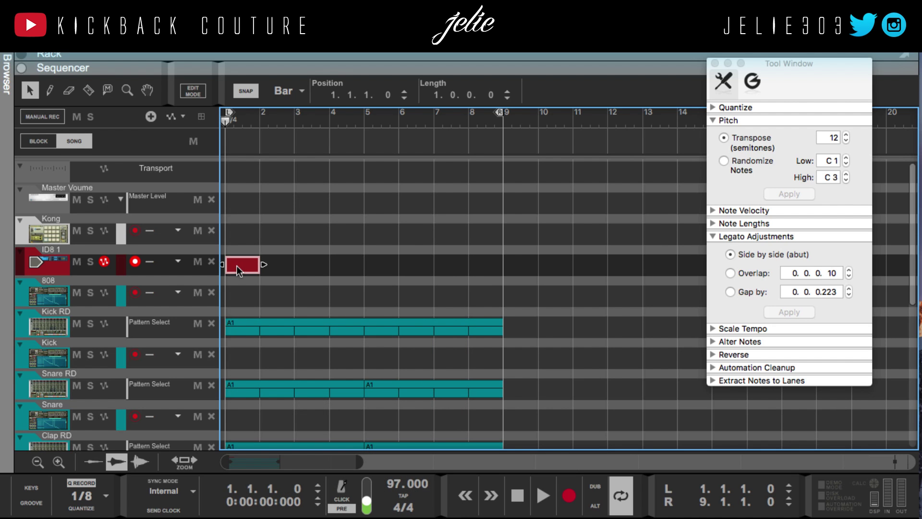
Duplicate the ID8 1 clip once, select all clips in the sequencer and duplicate the whole selection twice
key(super+d)
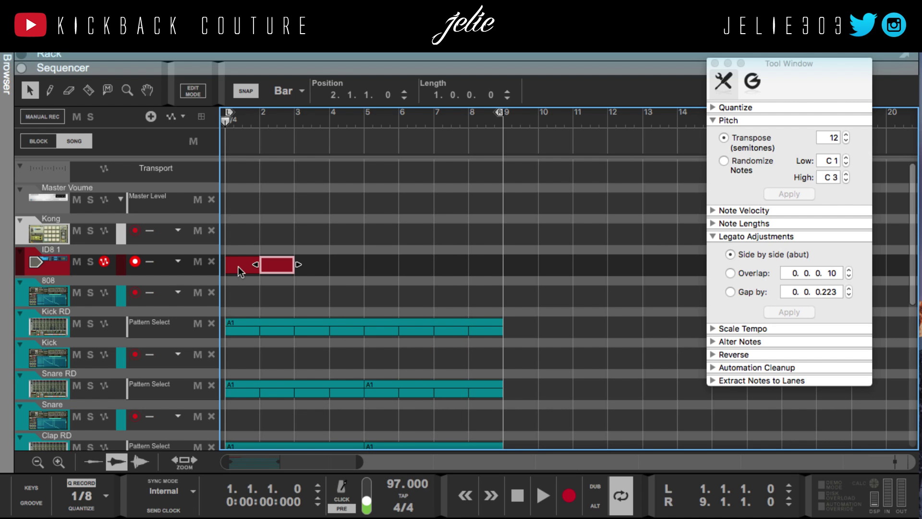
key(super+a)
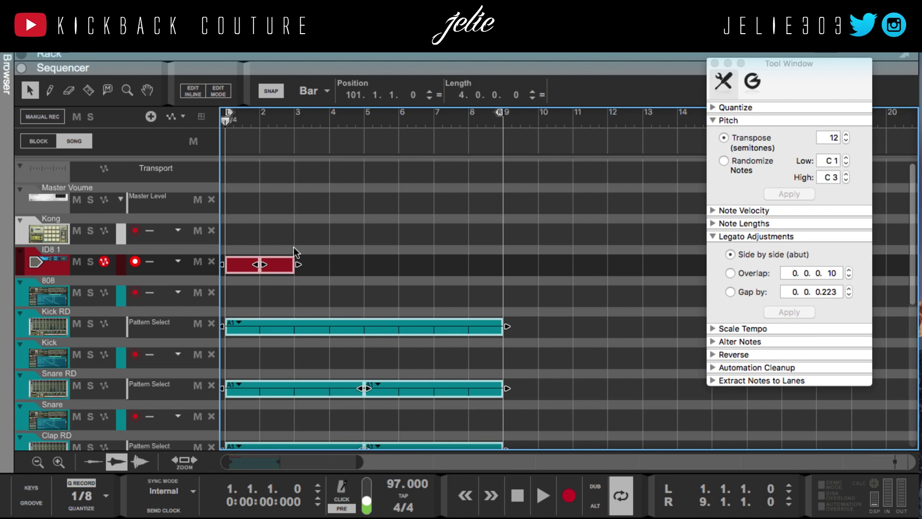
key(super+d)
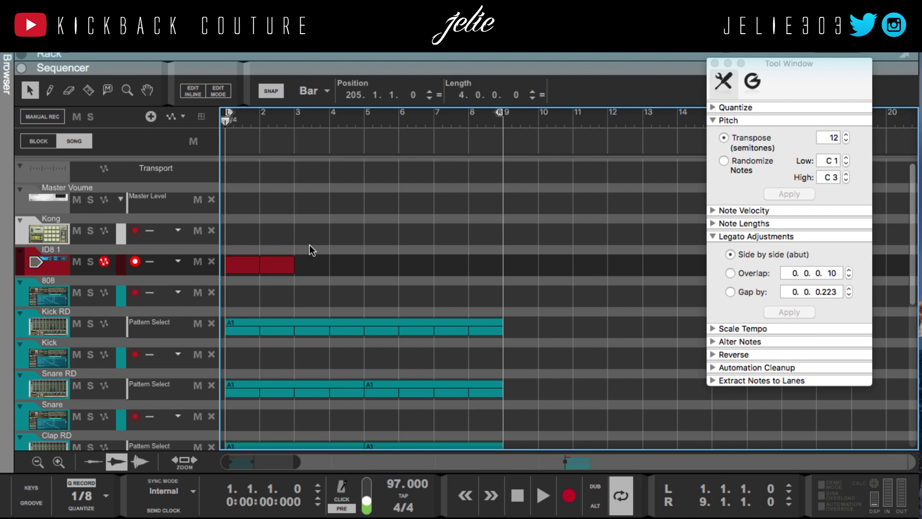
click(310, 241)
key(super+a)
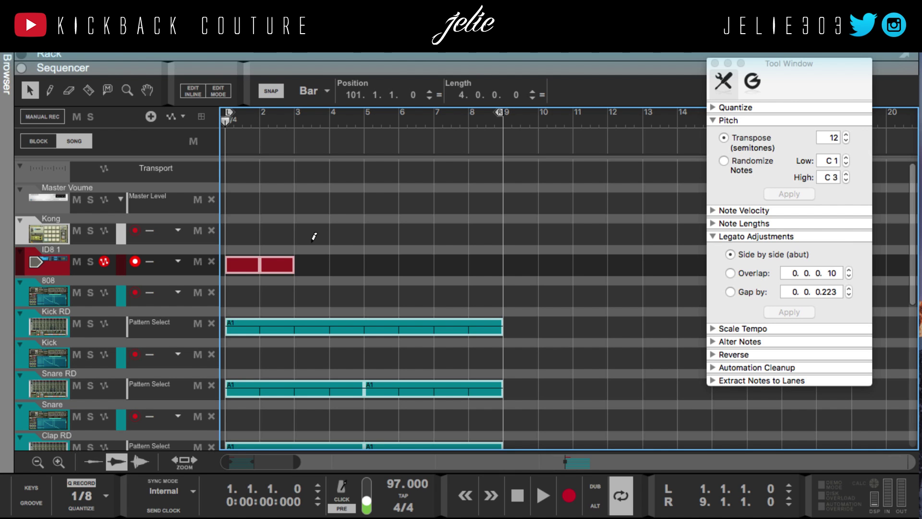
key(super+d)
Examine the duplicated clips across the song timeline and undo all the duplications
scroll(337, 237, down, 10)
scroll(339, 237, up, 9)
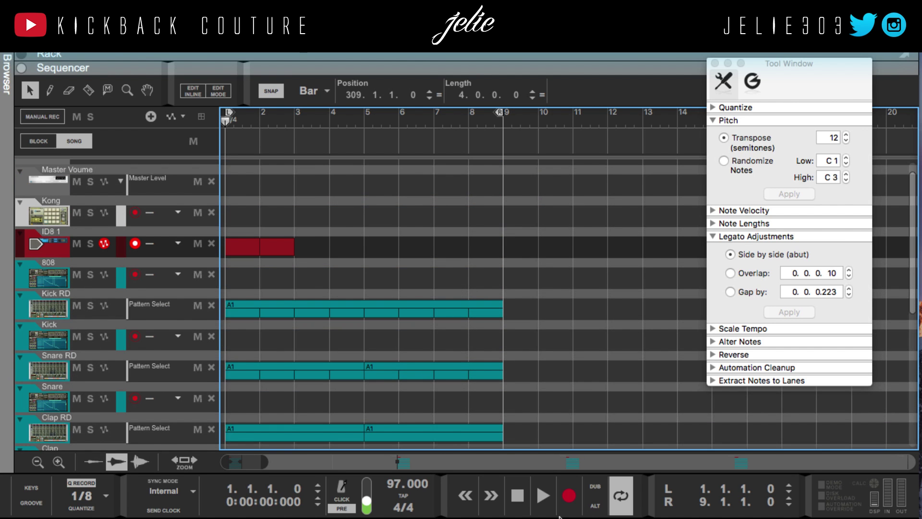
drag(269, 460, 840, 430)
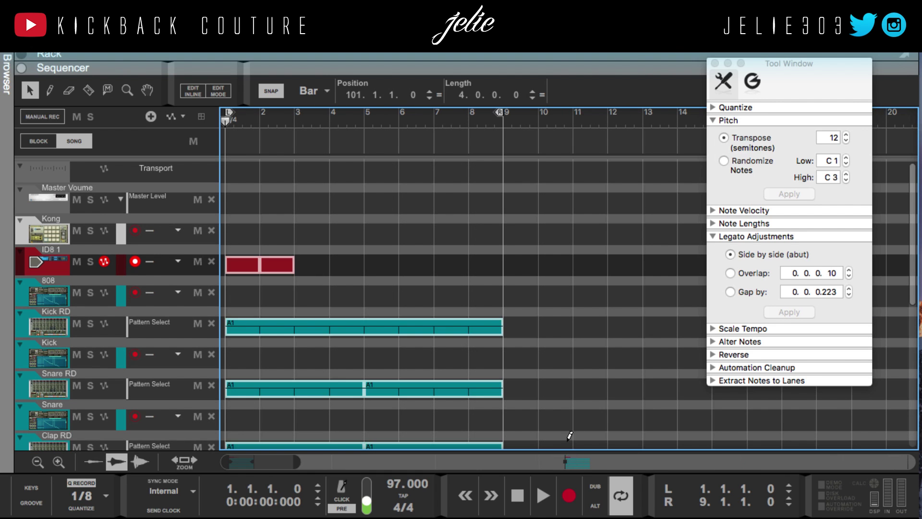
key(super+z)
key(super+z)
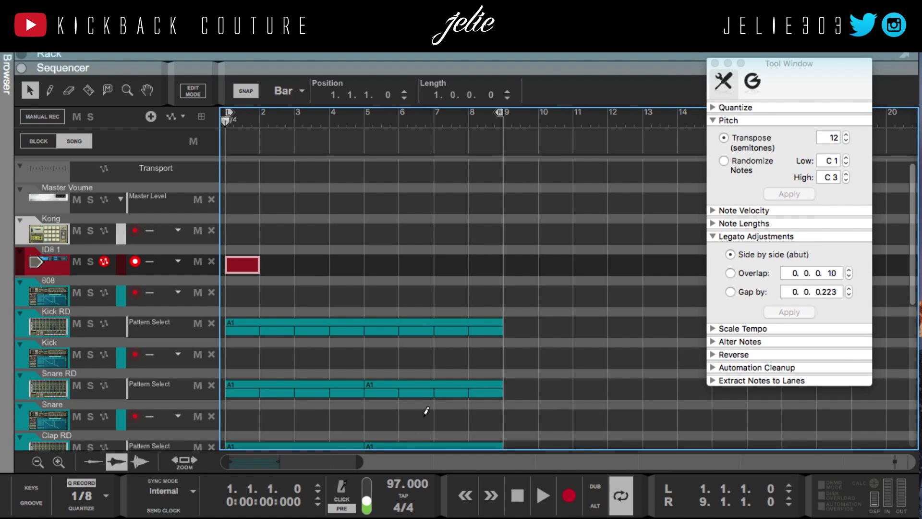
Open the ID8 1 clip in edit mode and extend it to a length of 8 bars
click(361, 258)
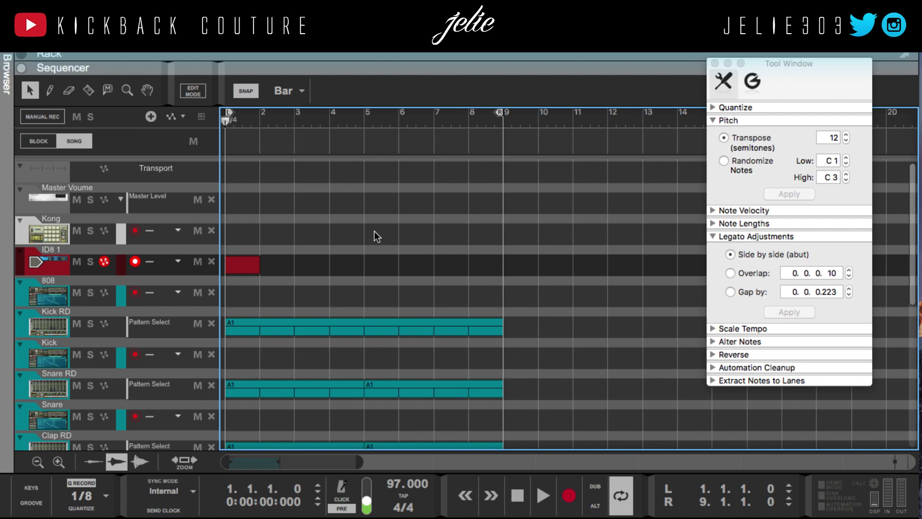
key(h)
key(h)
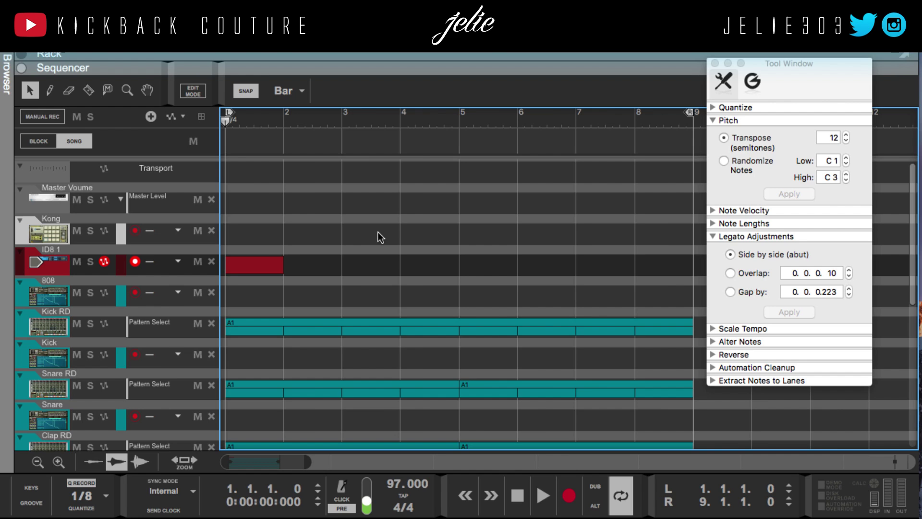
scroll(378, 233, down, 2)
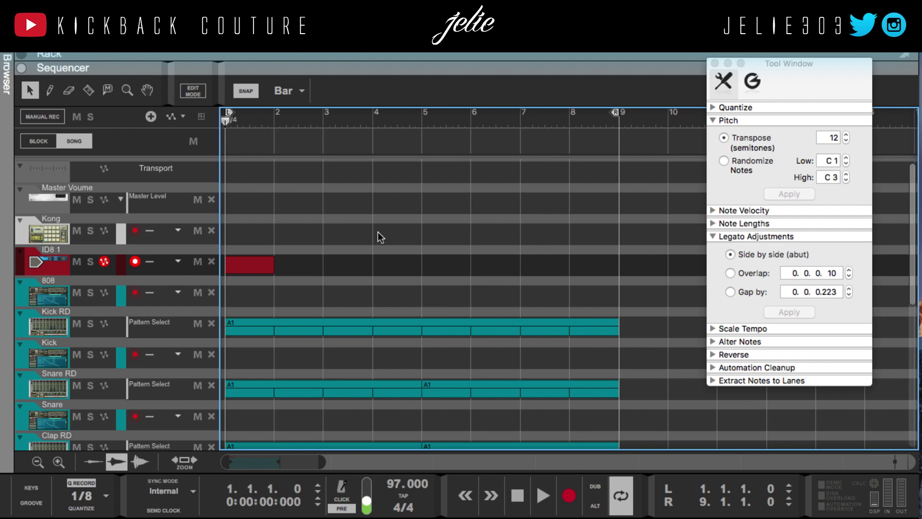
double_click(262, 268)
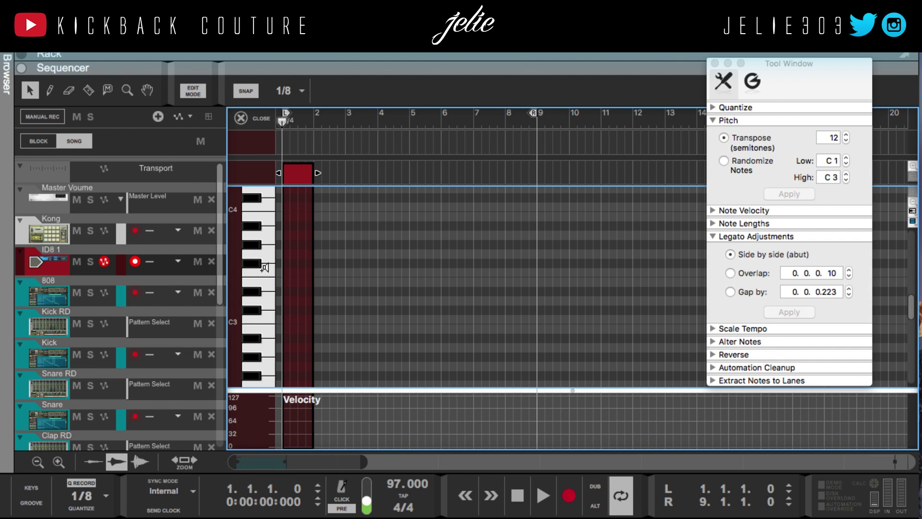
drag(315, 174, 523, 206)
Draw a C#3 note almost one bar long at bar 1, and one-bar D#3 and E3 notes at bars 2 and 3
key(w)
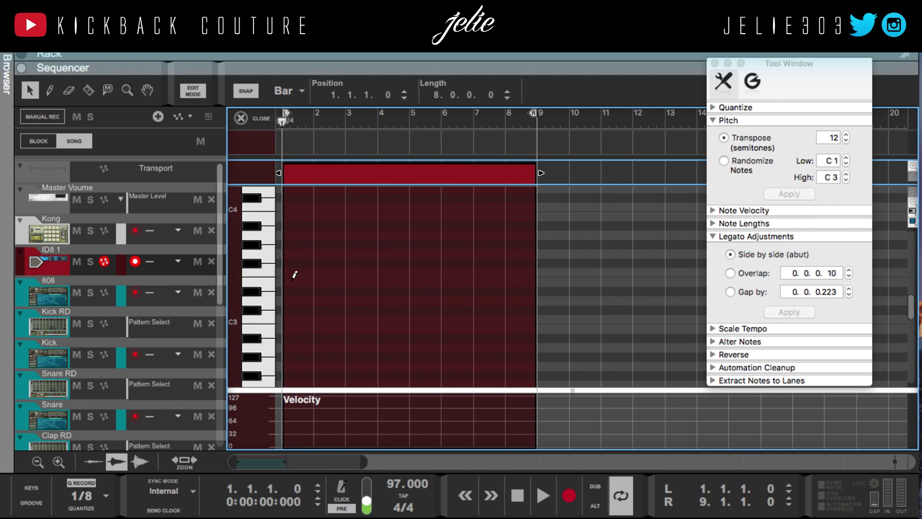
drag(284, 313, 310, 331)
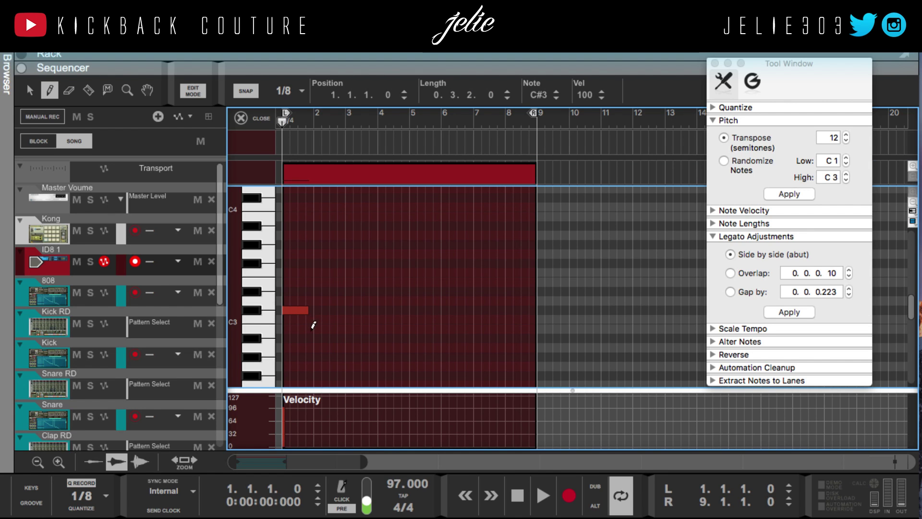
mouse_move(316, 291)
mouse_down()
mouse_move(349, 306)
mouse_move(368, 291)
mouse_up()
key(Delete)
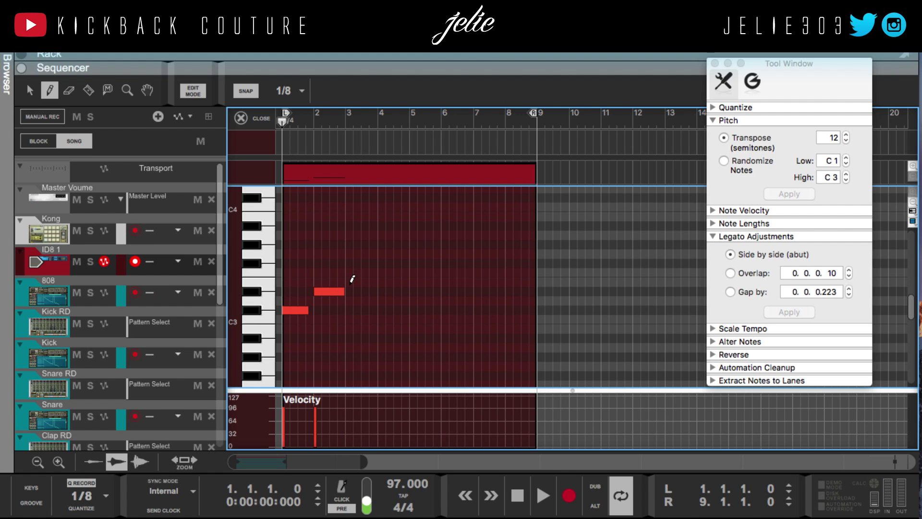
click(364, 282)
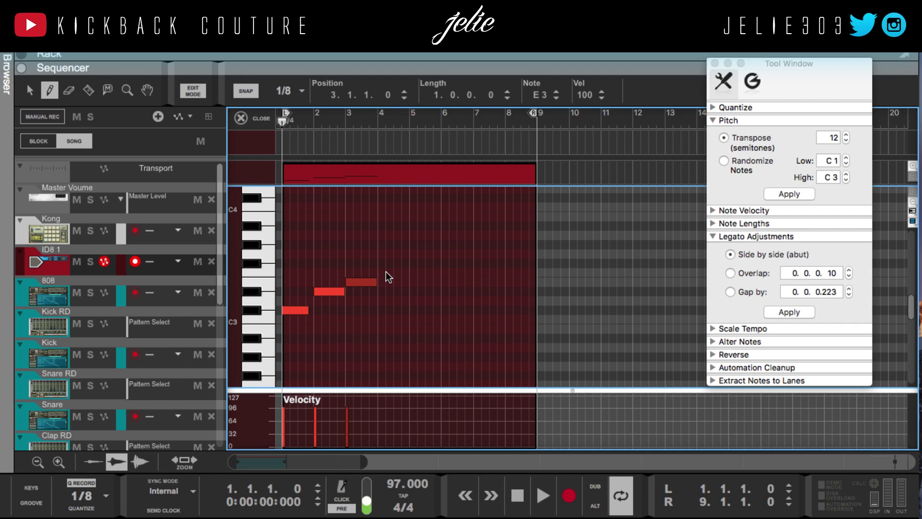
Cycle through the Selection, Pencil, Eraser, Razor, Mute and Magnifying Glass tools, and zoom in on the drawn notes
key(q)
key(w)
key(e)
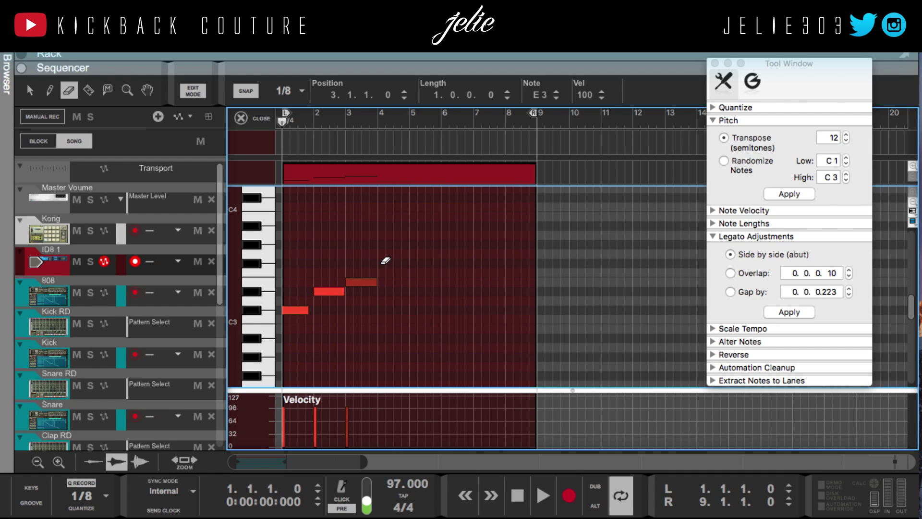
key(r)
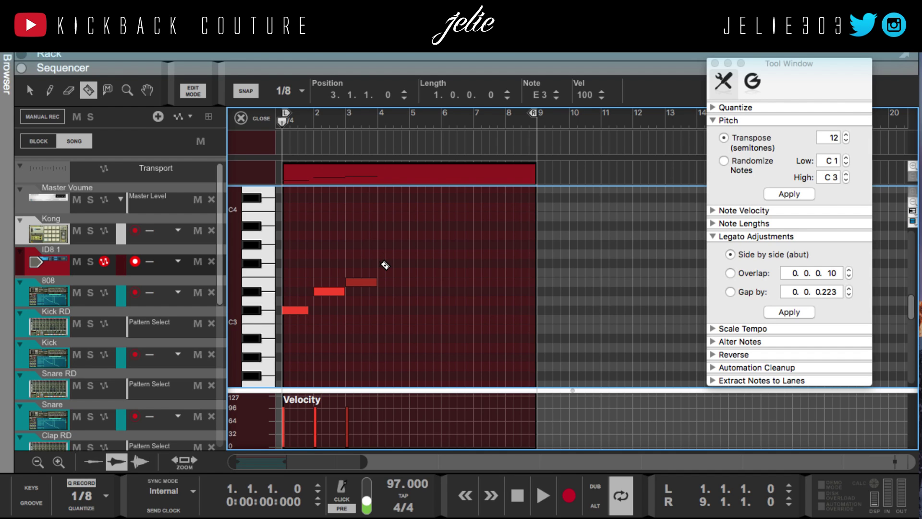
key(t)
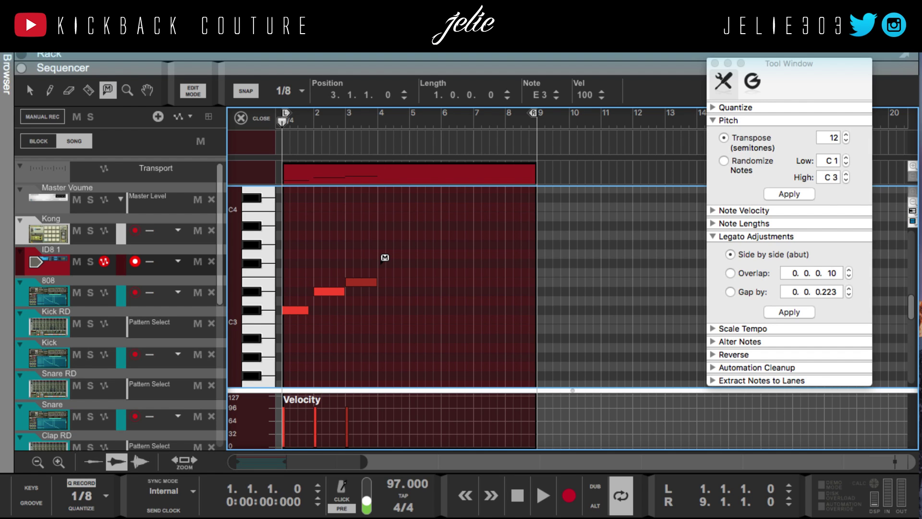
key(y)
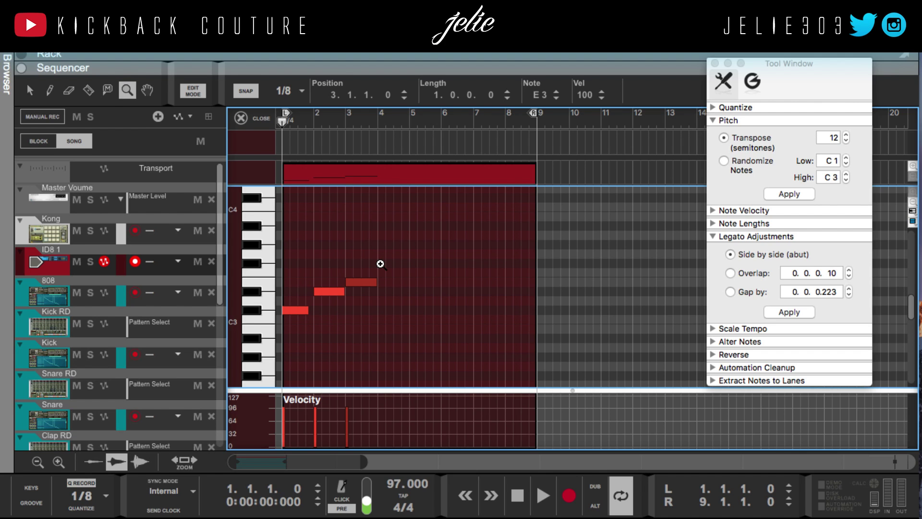
click(374, 269)
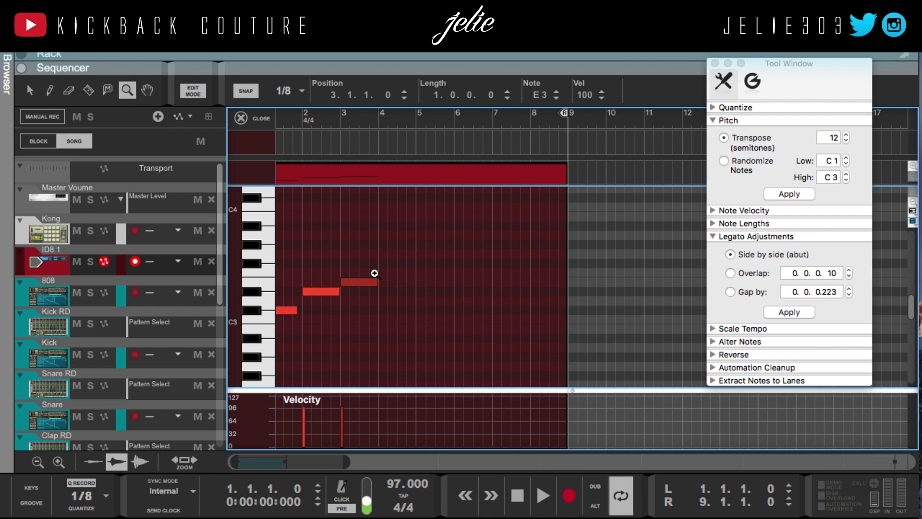
Examine the three drawn notes at different zoom levels and look along the timeline beyond the clip's end
scroll(358, 301, up, 1)
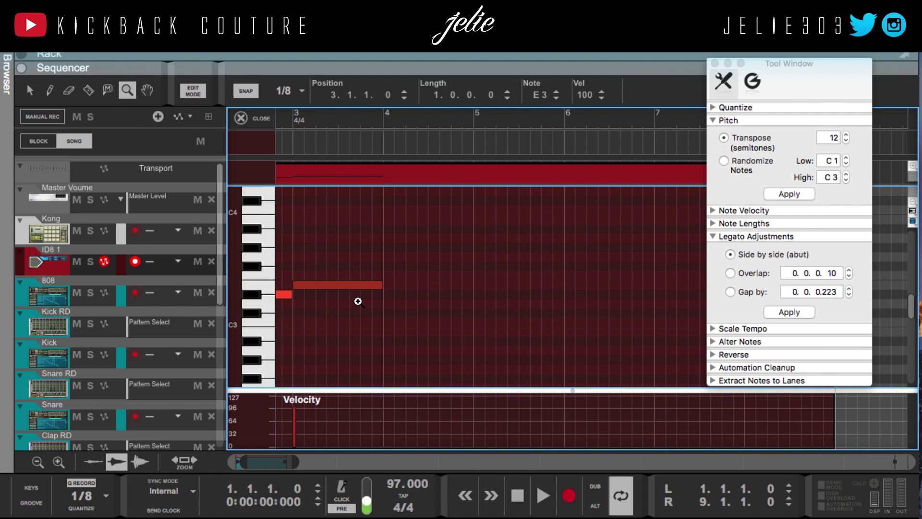
scroll(358, 297, up, 1)
alt+click(358, 297)
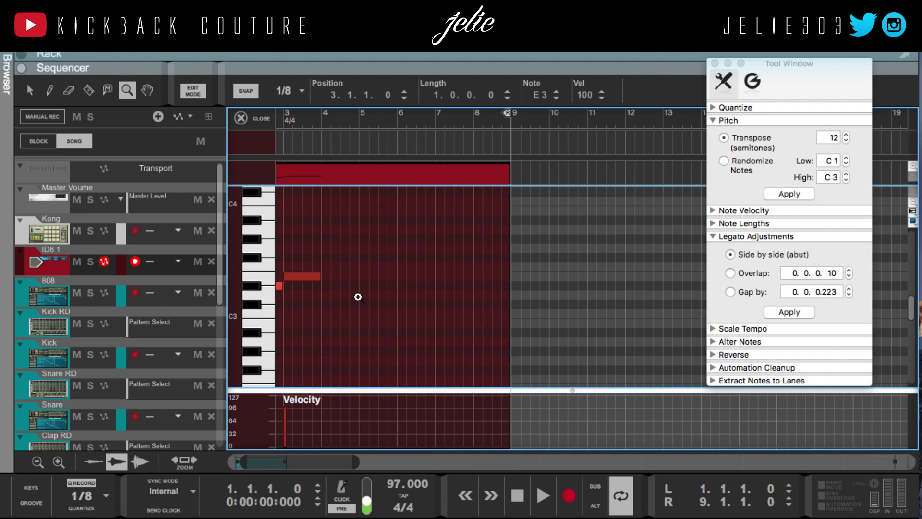
scroll(359, 296, down, 1)
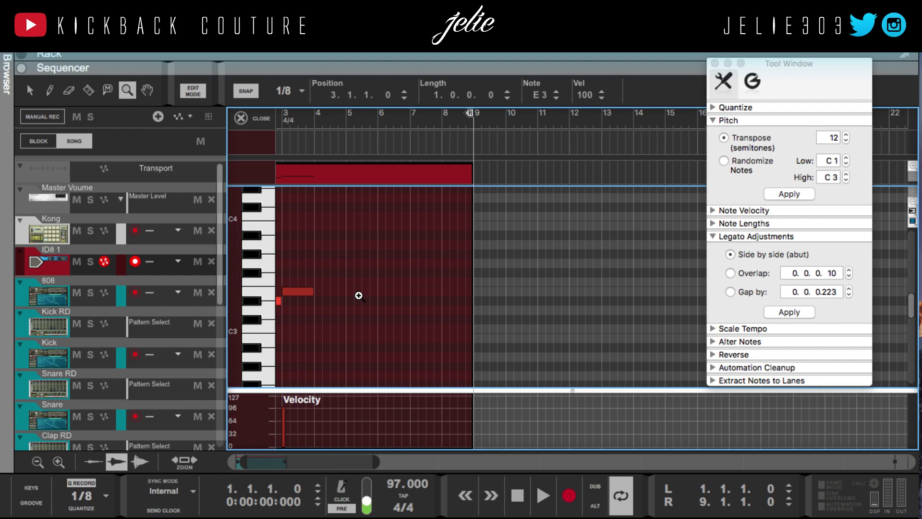
scroll(368, 283, left, 2)
scroll(368, 284, right, 6)
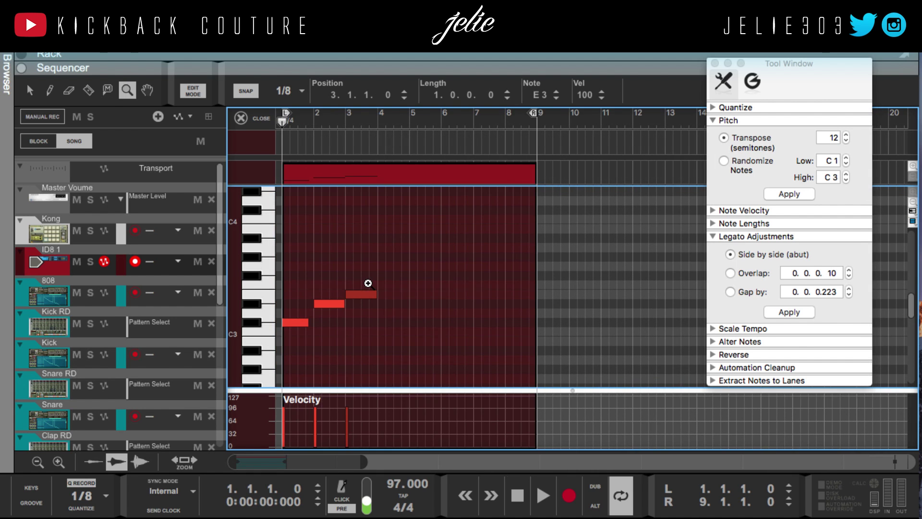
scroll(368, 283, left, 6)
scroll(368, 284, right, 10)
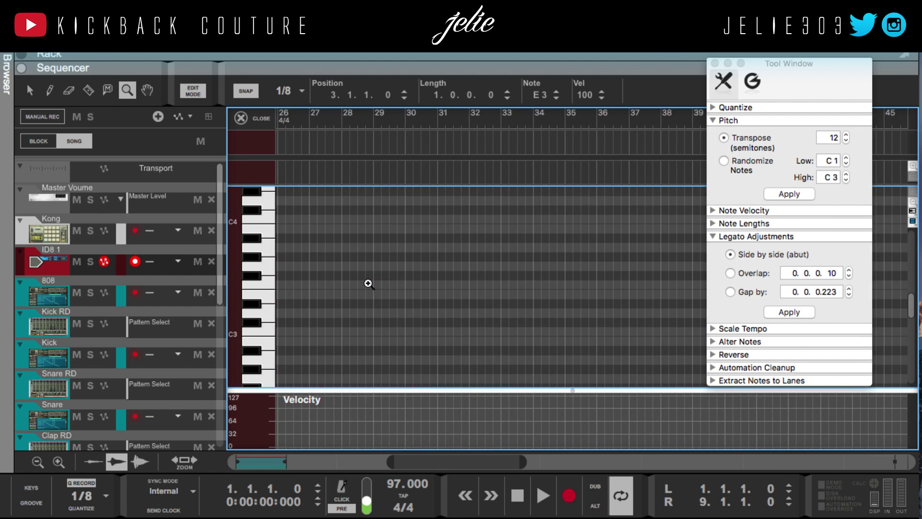
scroll(368, 283, left, 10)
scroll(368, 284, right, 10)
scroll(368, 283, left, 10)
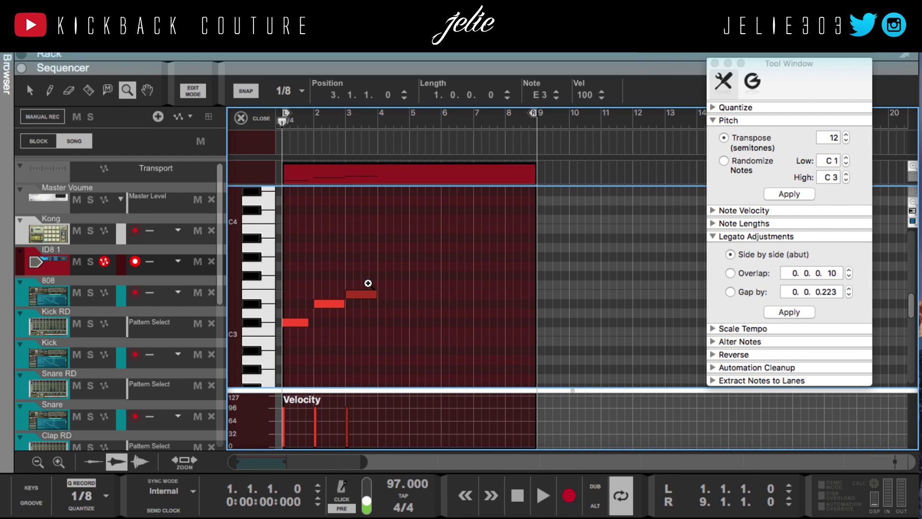
Try the Hand tool, leave the clip's edit mode, and switch back to the Selection tool
key(u)
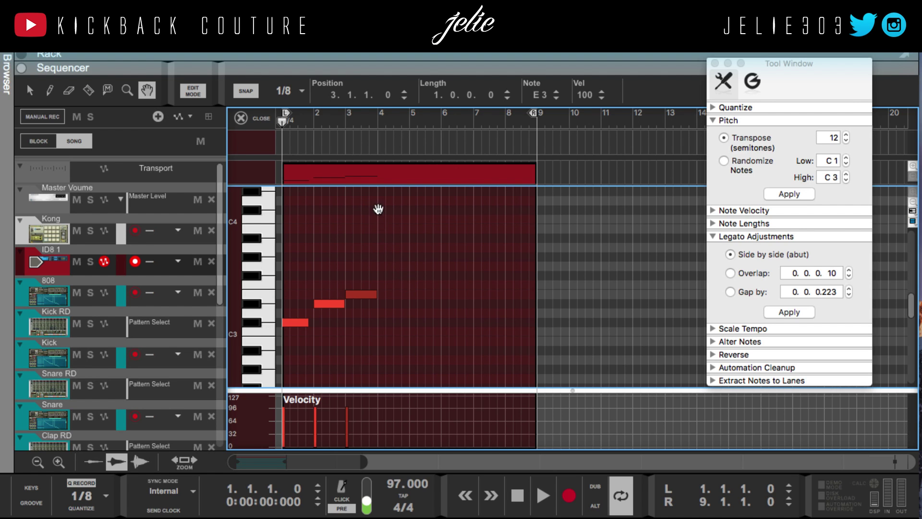
click(241, 119)
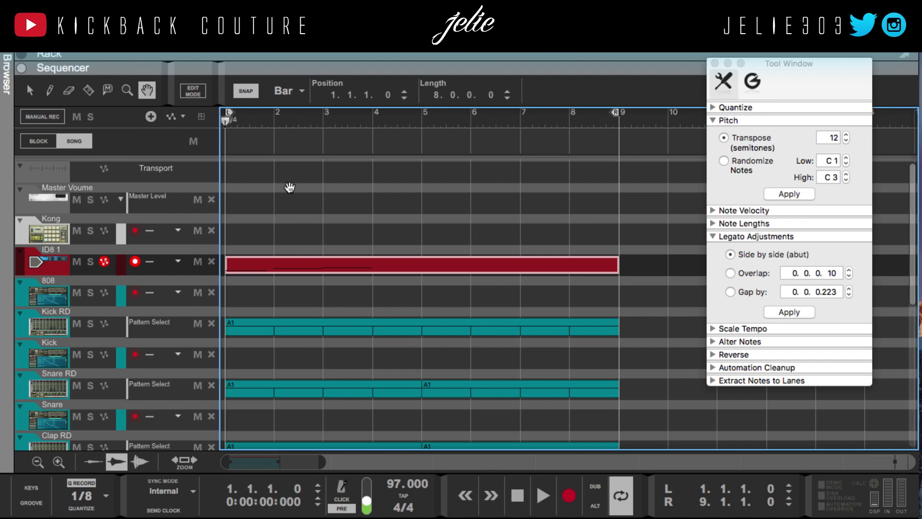
key(q)
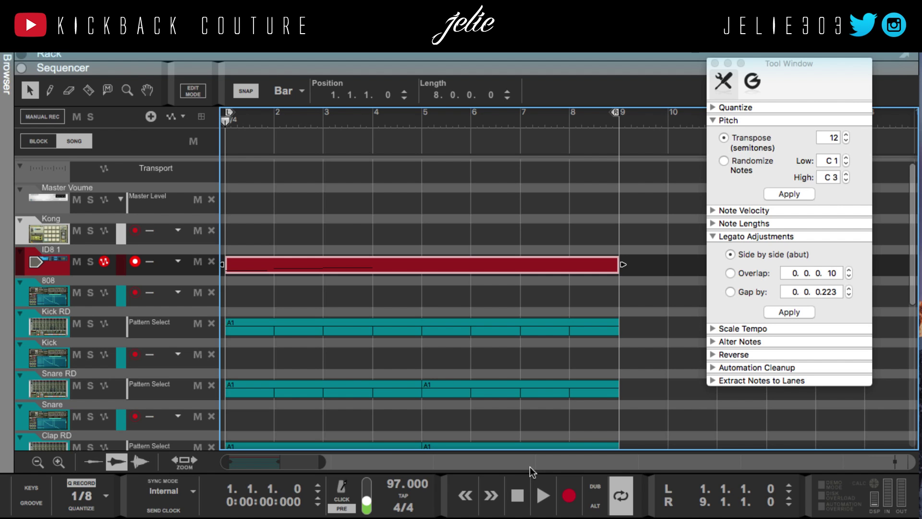
Play the song briefly, stop playback, and return the song position to bar 1
key(super+Return)
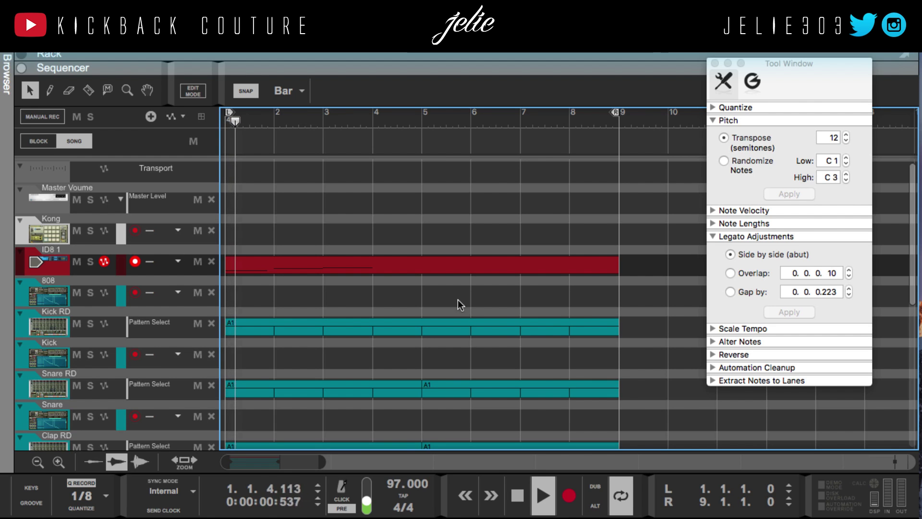
key(space)
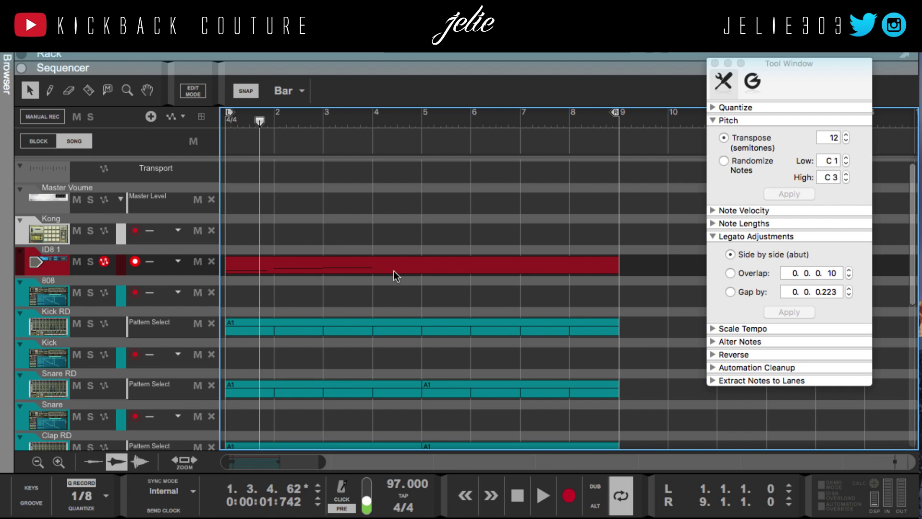
key(Return)
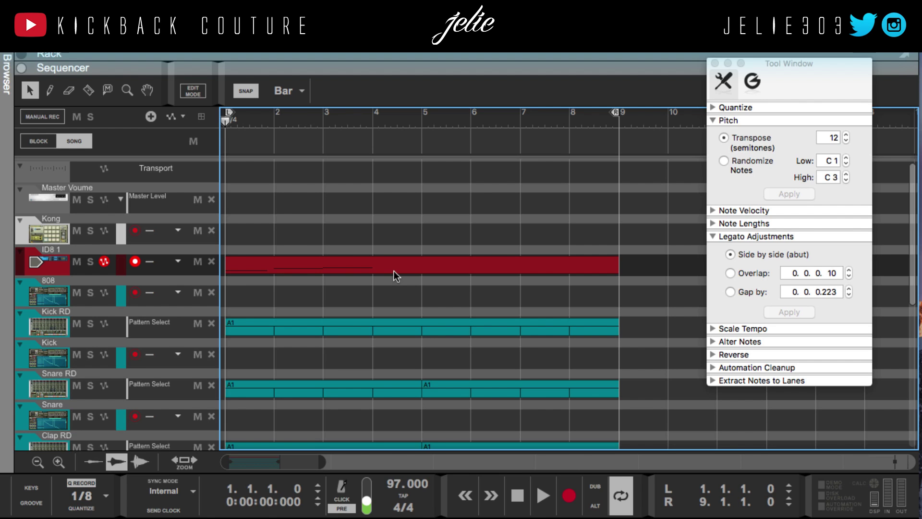
Step the song position forward by bars to bar 8 and back to bar 1
key(space)
key(x)
key(x)
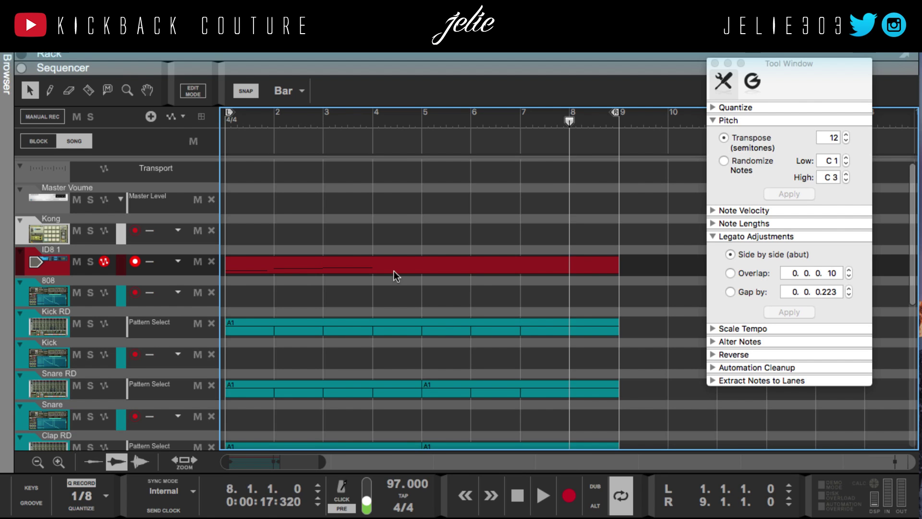
key(z)
key(z)
key(z)
key(z)
key(z)
key(z)
key(z)
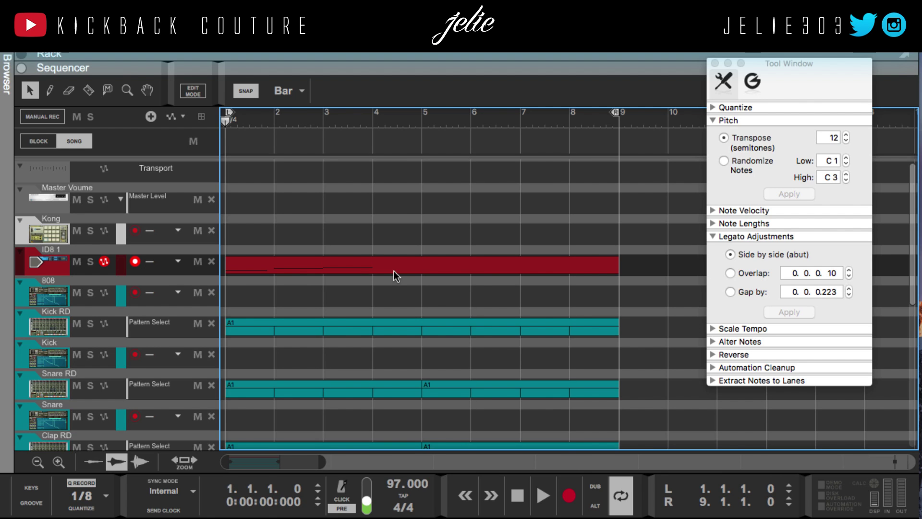
Fast-forward the song position to bar 9 and rewind it to the start of the song
key(Right)
key(Right)
key(Right)
key(Right)
key(Right)
key(Right)
key(Right)
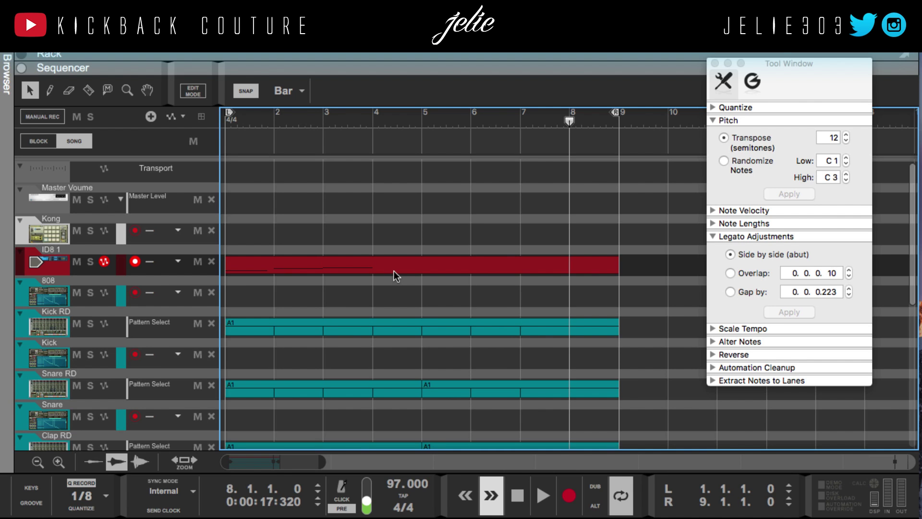
key(Right)
key(Right)
key(Left)
key(Left)
key(Left)
key(Left)
key(Left)
key(Left)
key(Left)
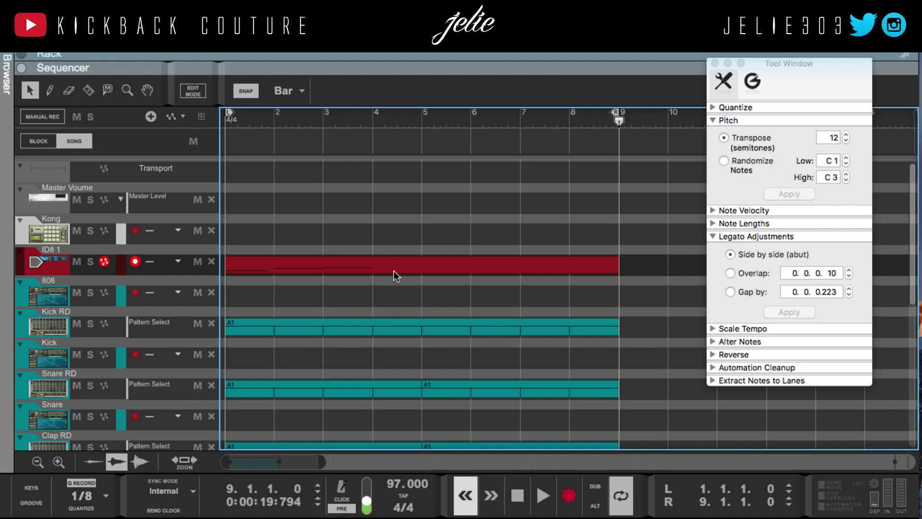
key(Left)
key(Left)
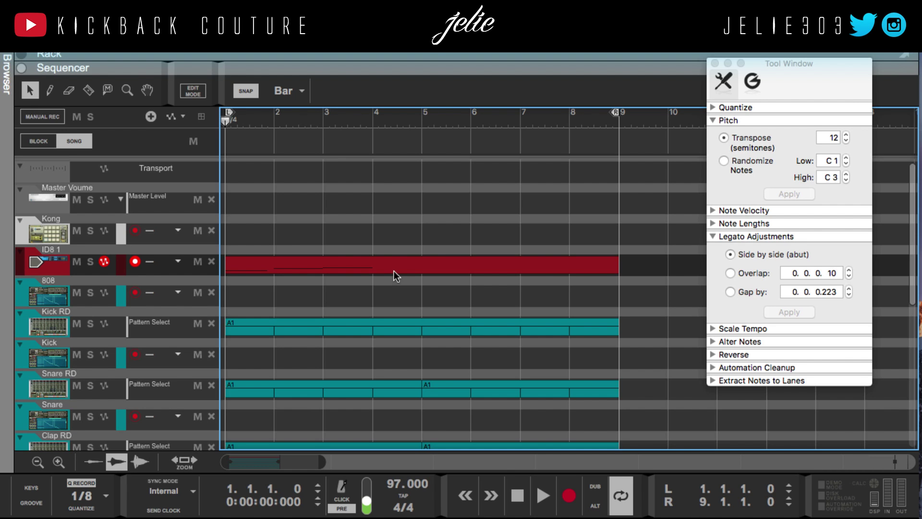
Add a new note lane to the ID8 1 track and undo the addition
click(386, 269)
key(period)
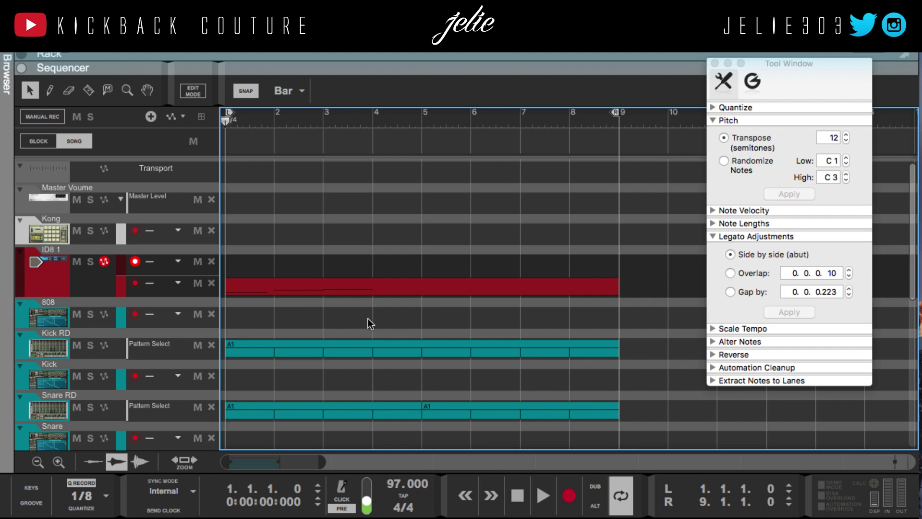
key(super+z)
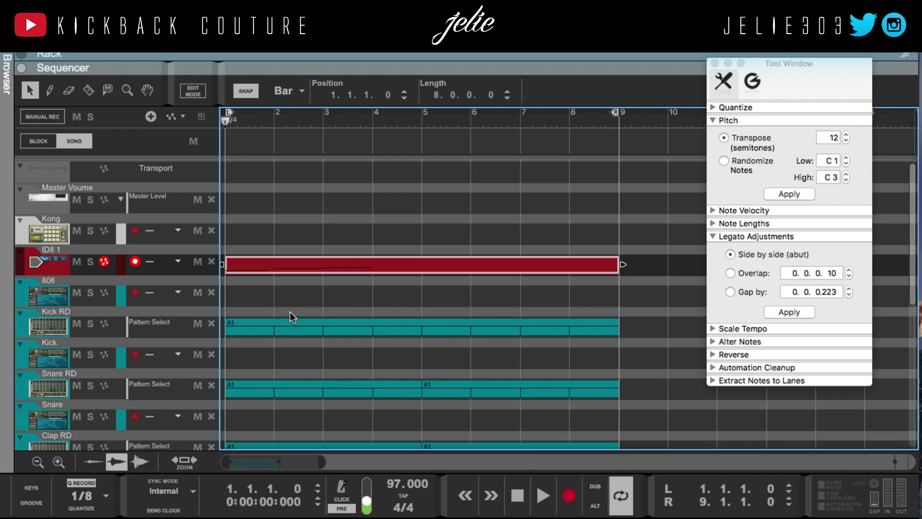
Open the ID8 1 clip for editing and redraw its note velocities as a descending ramp starting at 122 on C#3
double_click(307, 263)
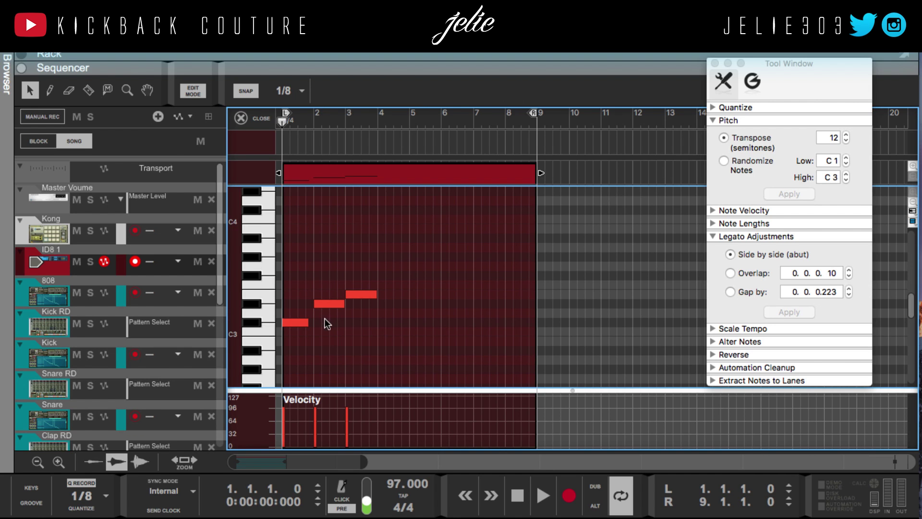
scroll(331, 360, down, 1)
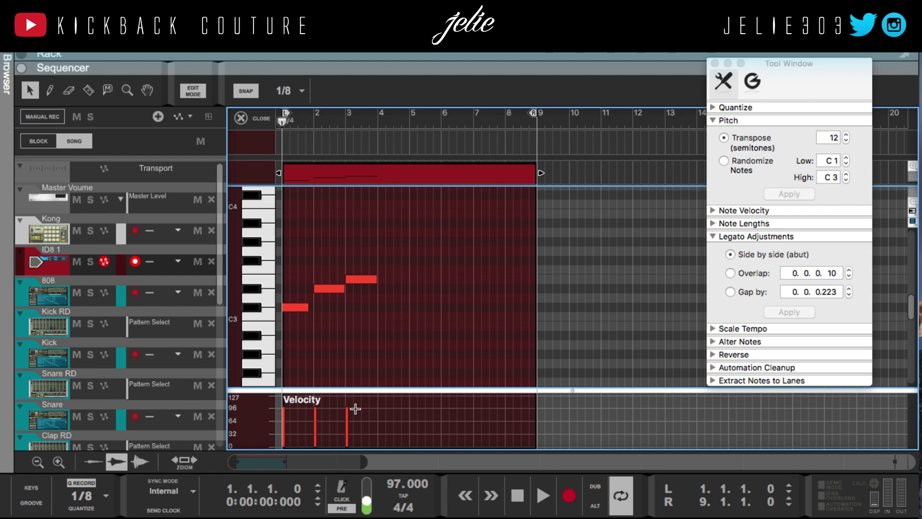
drag(354, 409, 256, 438)
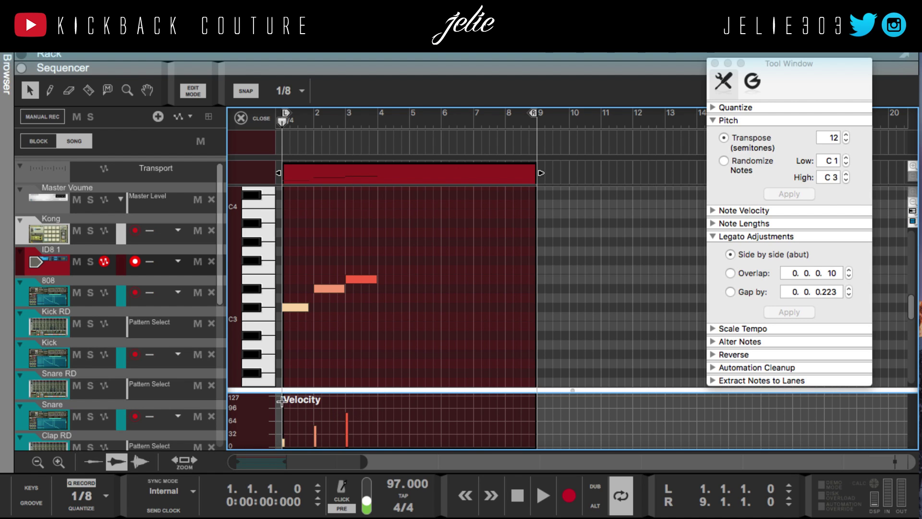
drag(283, 399, 408, 436)
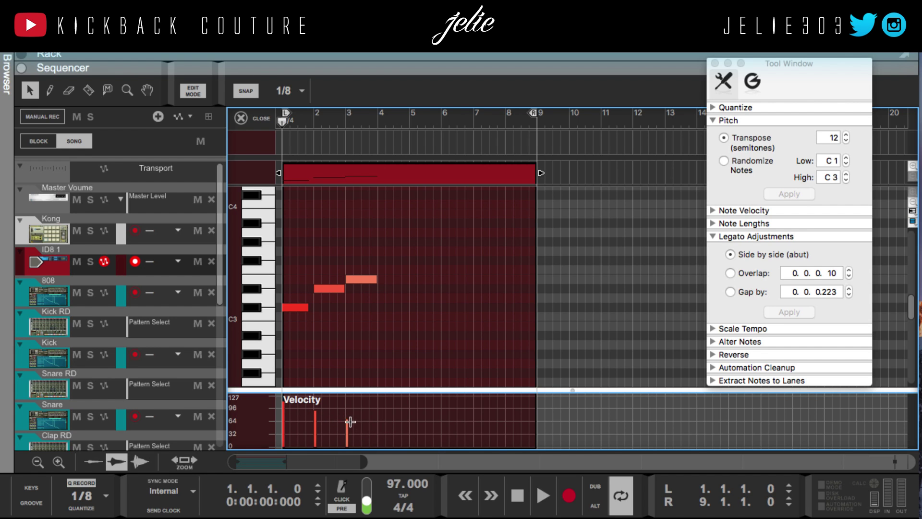
drag(350, 423, 283, 398)
Show the Intro/Outro block in Block view, look through the list of blocks, and return to Song view
key(b)
scroll(302, 217, down, 2)
scroll(302, 216, up, 2)
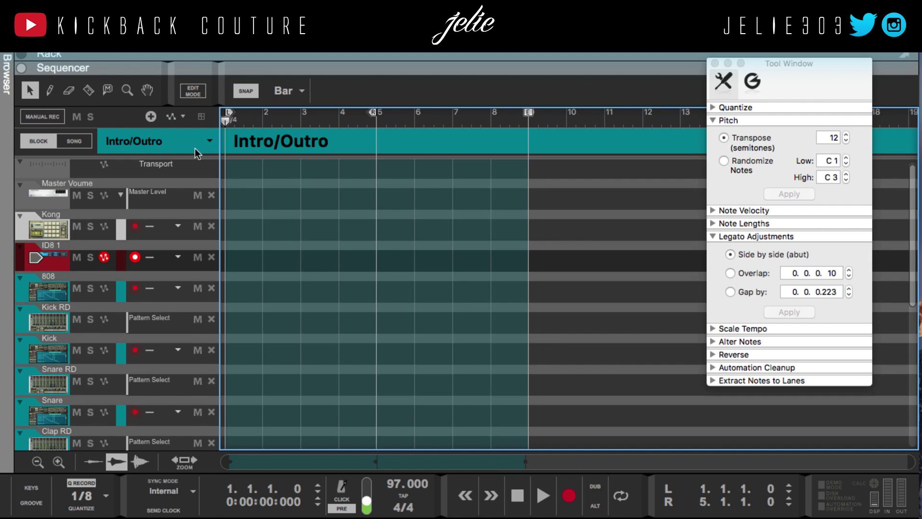
click(195, 146)
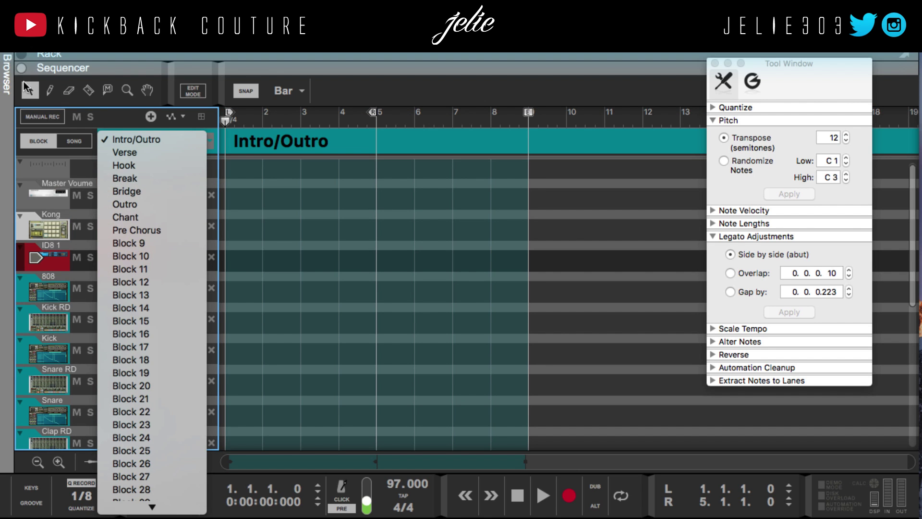
click(250, 175)
key(b)
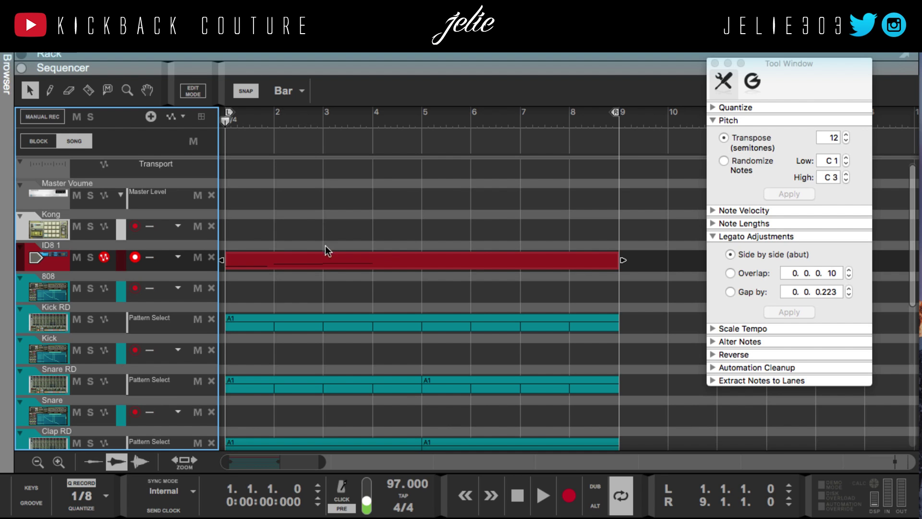
Join the ID8 1 clip with a duplicate placed at bar 9, and undo both the join and the duplication
click(345, 257)
key(super+d)
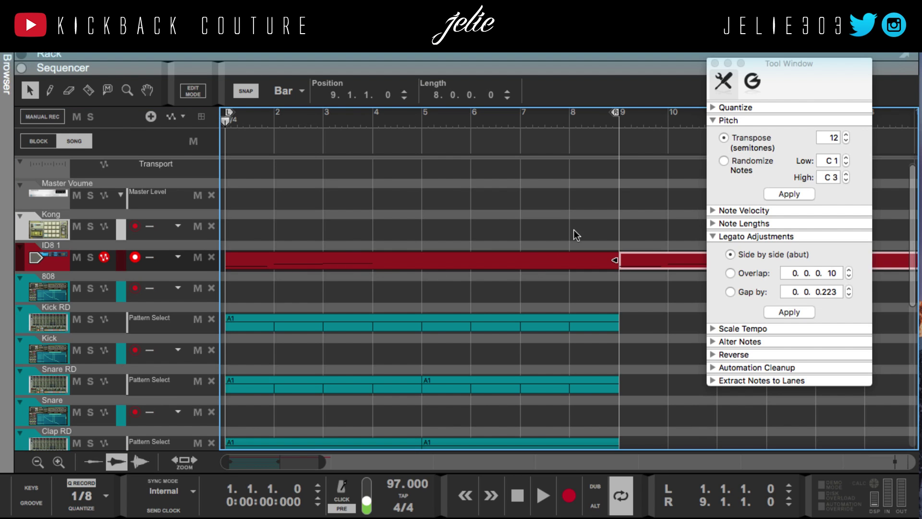
drag(572, 220, 690, 299)
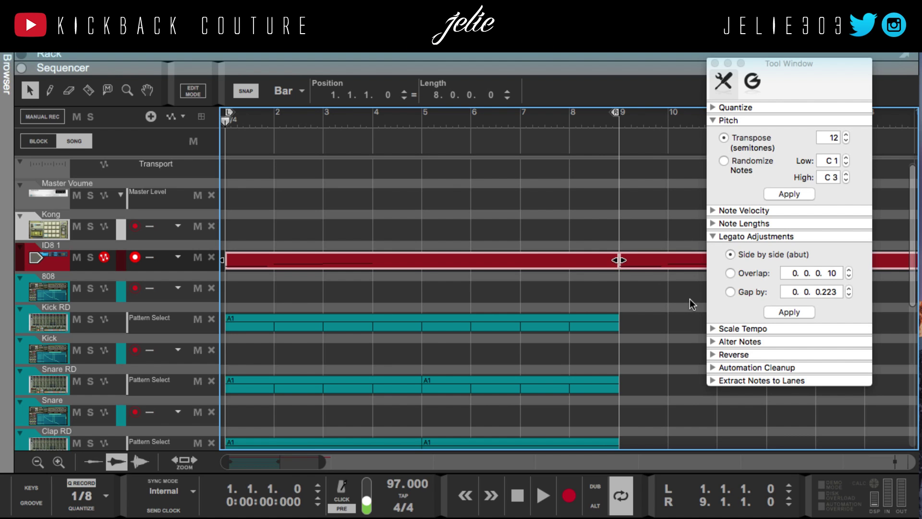
key(super+j)
key(super+z)
key(super+z)
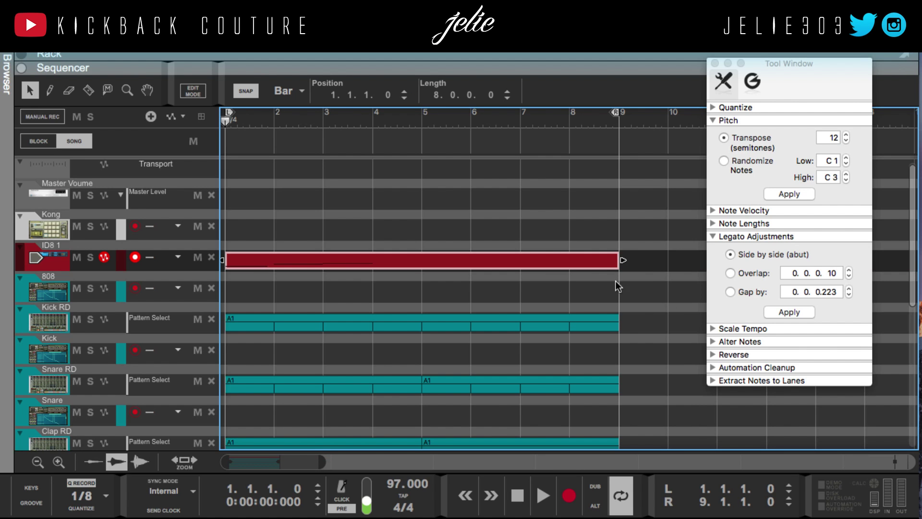
Open the ID8 1 clip for editing and select its three notes
click(407, 177)
double_click(392, 262)
drag(413, 257, 266, 315)
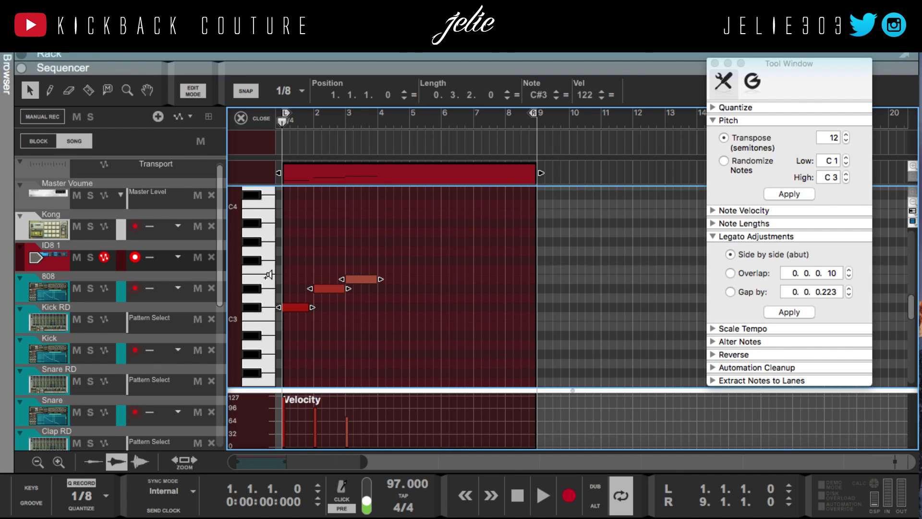
drag(392, 259, 273, 307)
Toggle Snap until it is off and the metronome click until it is on
key(s)
key(s)
key(c)
key(c)
key(c)
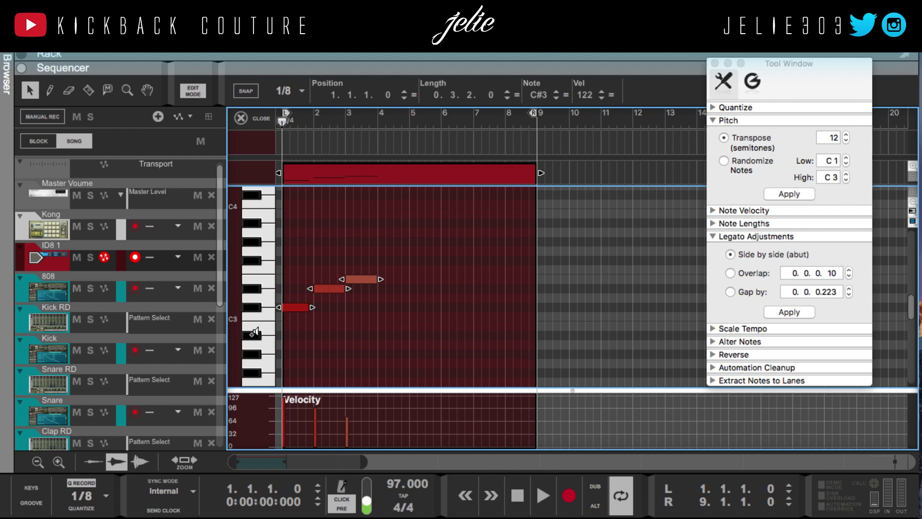
Move the song position to bar 4 and paste a copy of the three notes there
key(KP_8)
key(KP_8)
key(KP_8)
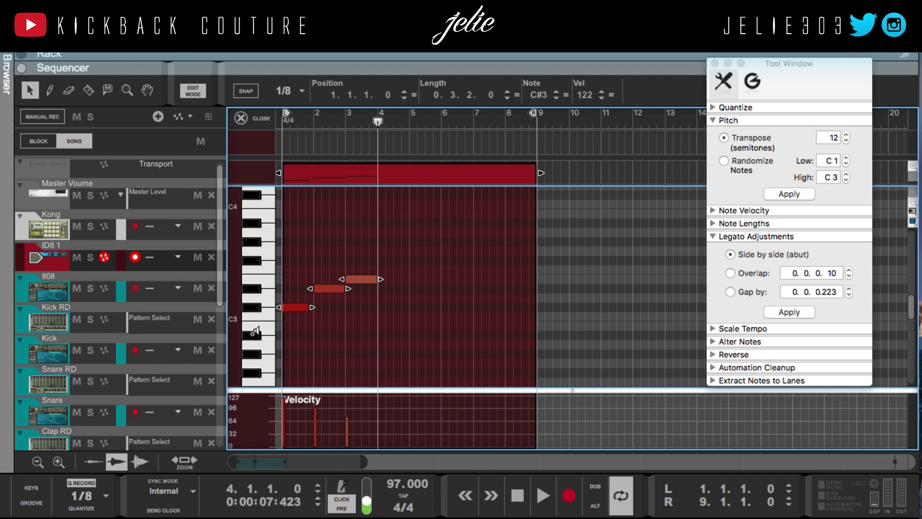
key(super+v)
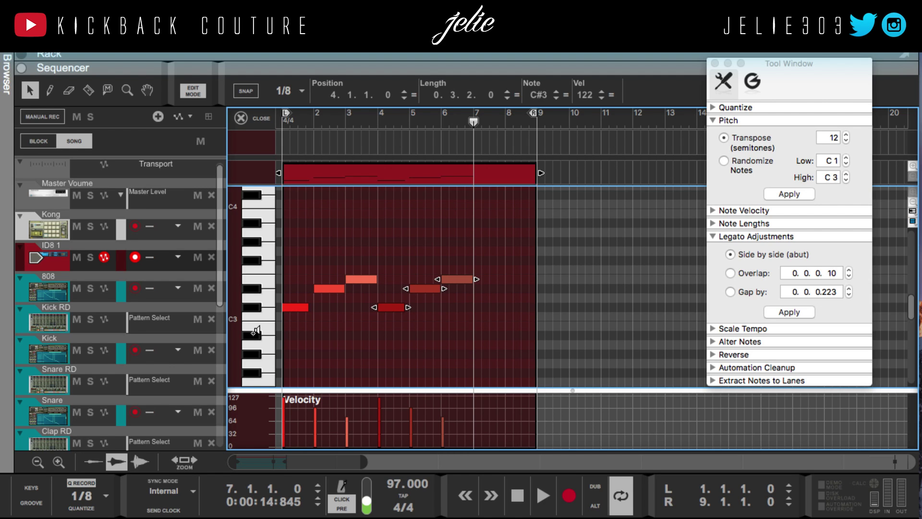
Undo the pasted notes and remove the three original notes from the clip
key(super+z)
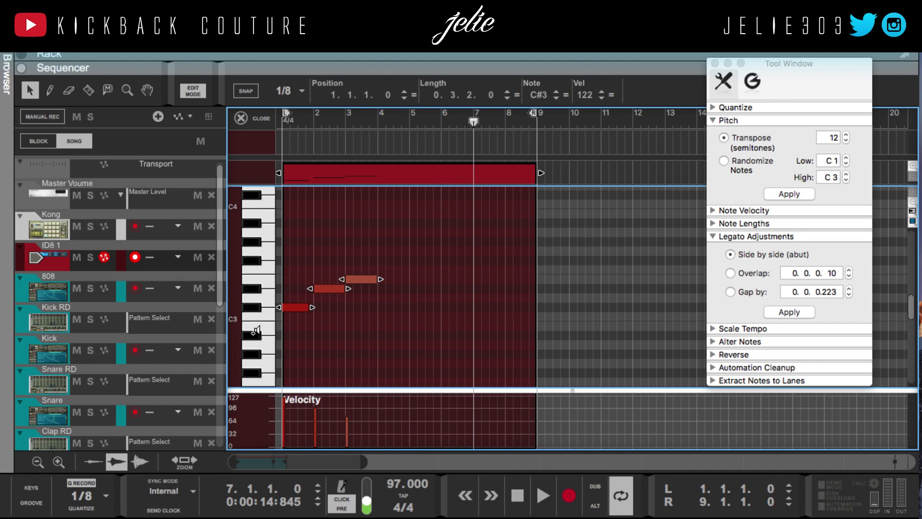
key(super+z)
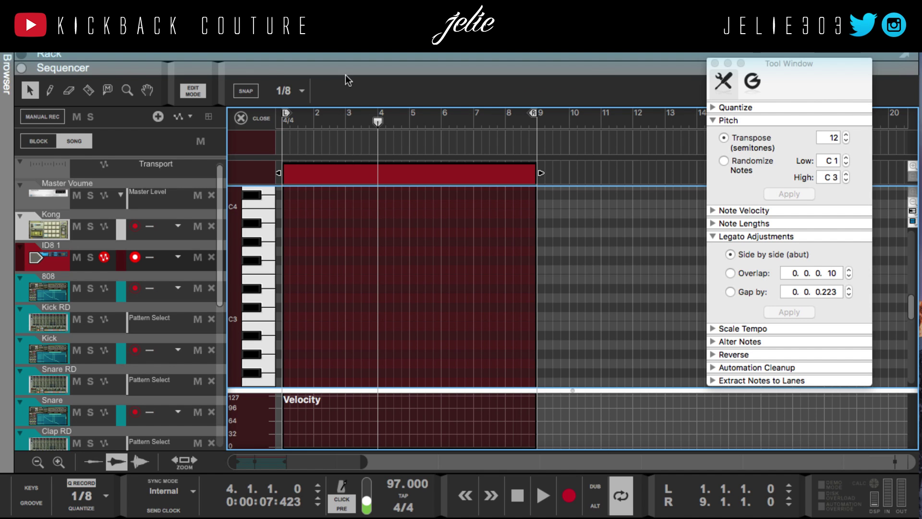
Switch to the rack view and hide the Tool Window
key(F6)
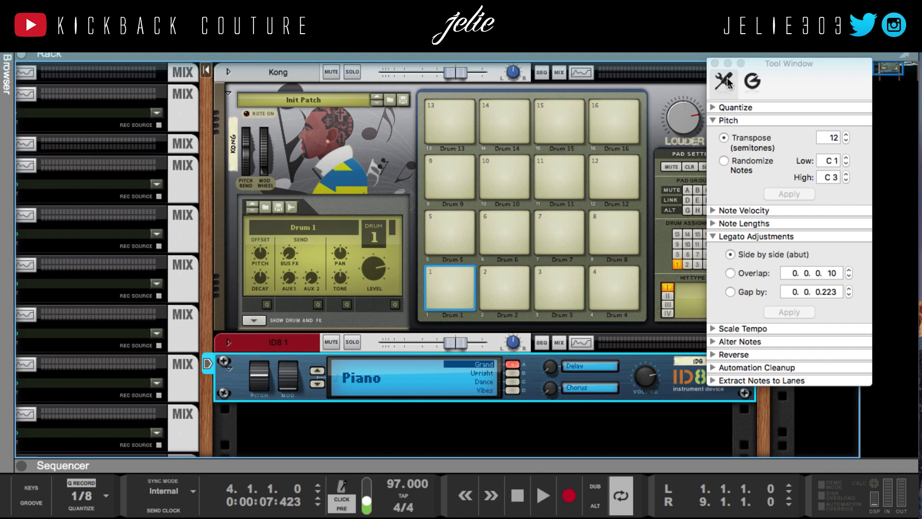
key(F8)
Flip the rack between its front and back, examine the mixer channel cabling, and return to the front
key(Tab)
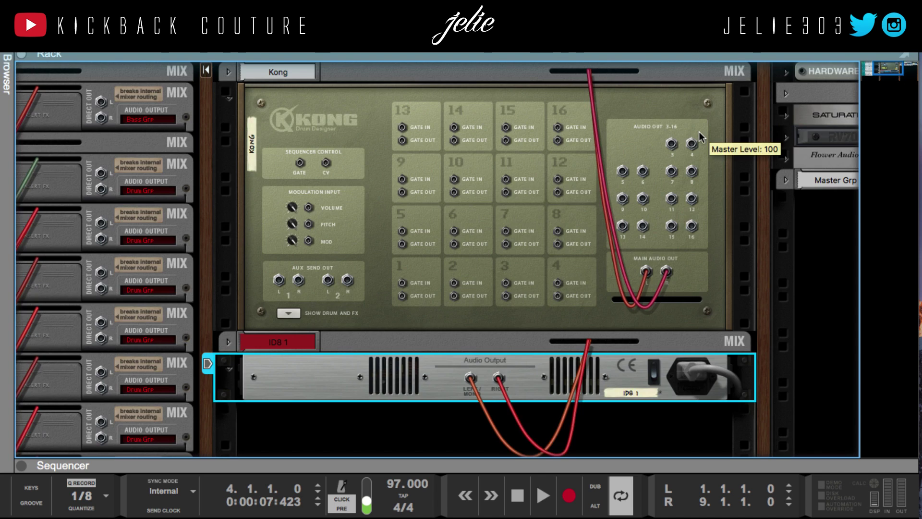
key(Tab)
key(Tab)
key(Tab)
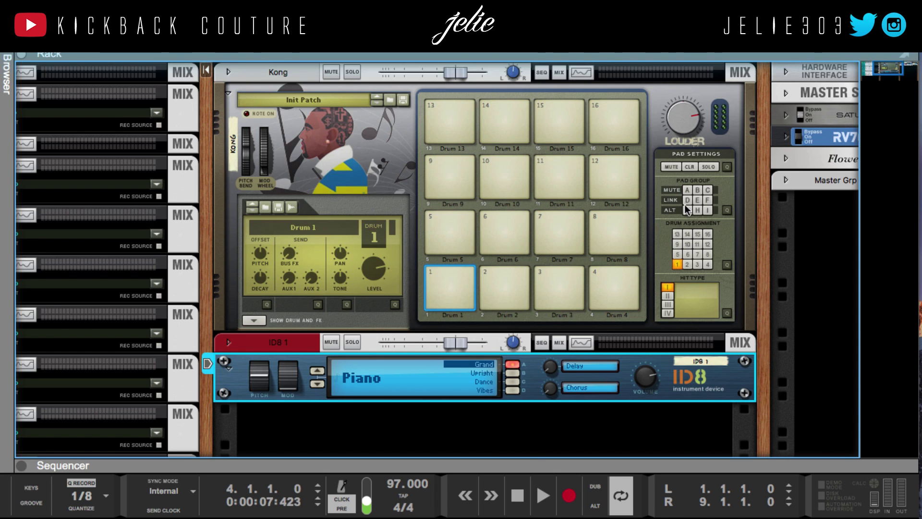
key(Tab)
scroll(384, 288, down, 1)
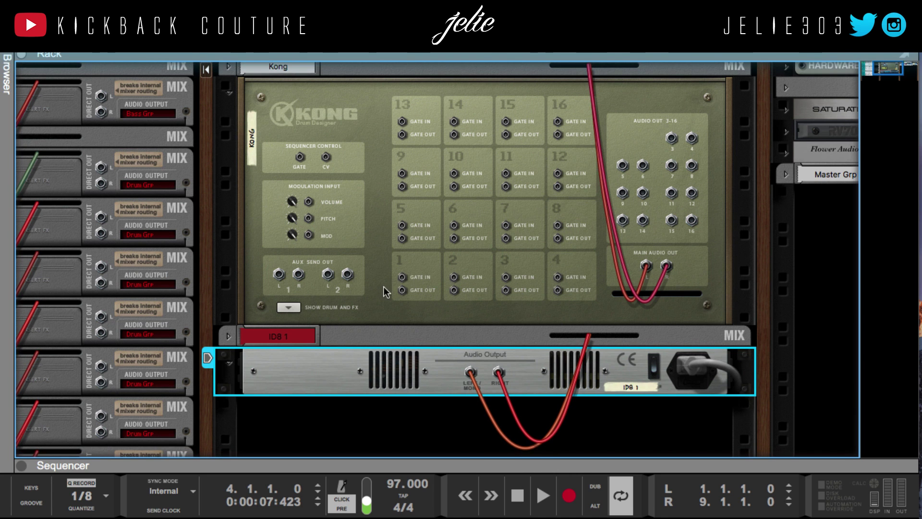
scroll(463, 262, left, 5)
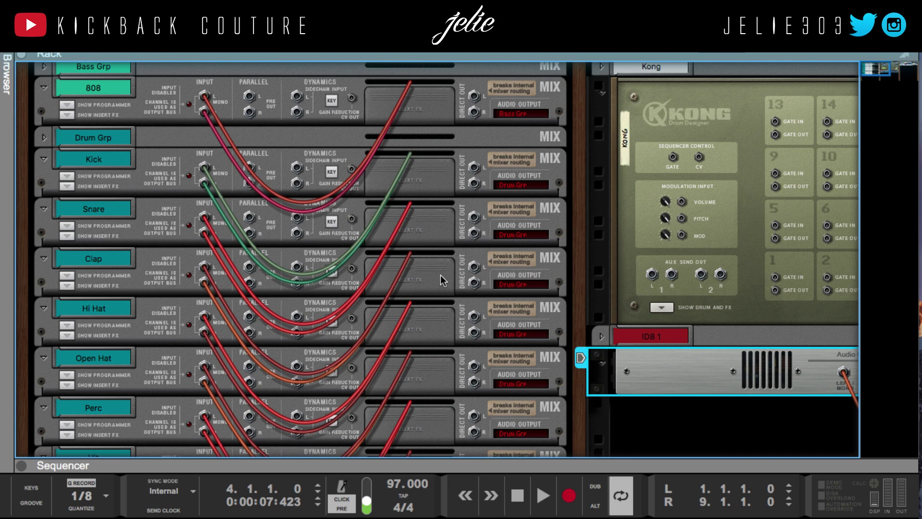
key(Tab)
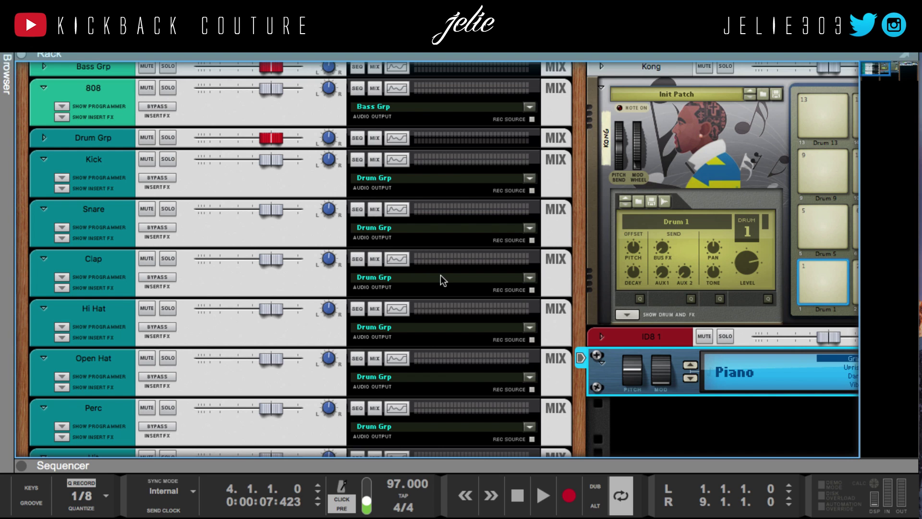
Switch back to the sequencer and close the ID8 1 clip editor
key(F7)
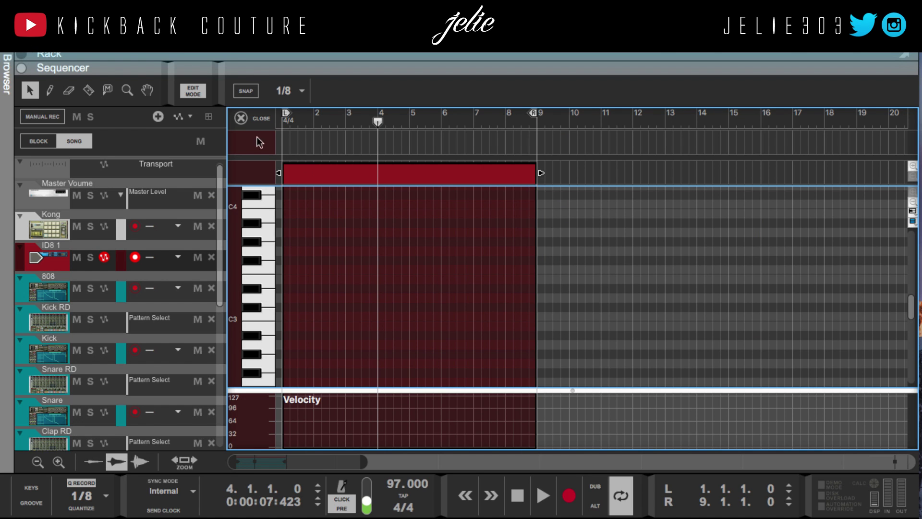
click(240, 119)
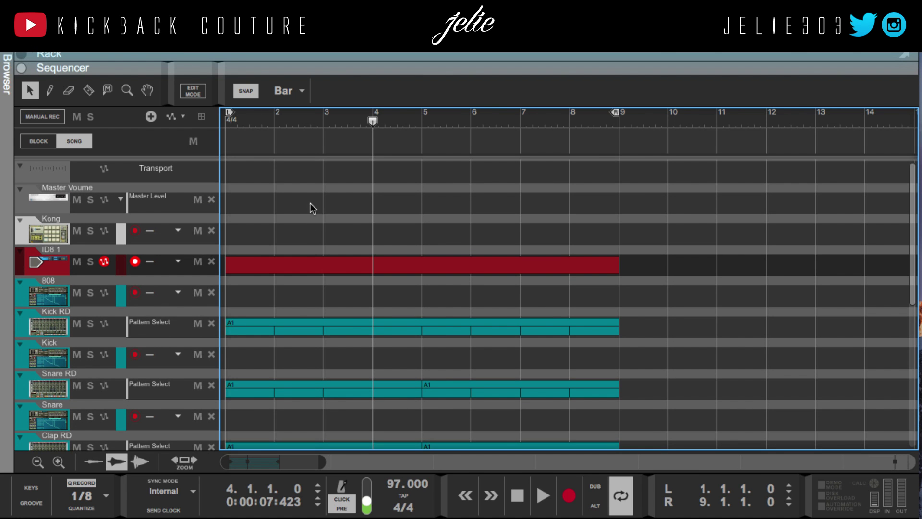
Move the left and right loop locators to bars 2 and 10, and return them to bars 1 and 9
ctrl+click(294, 117)
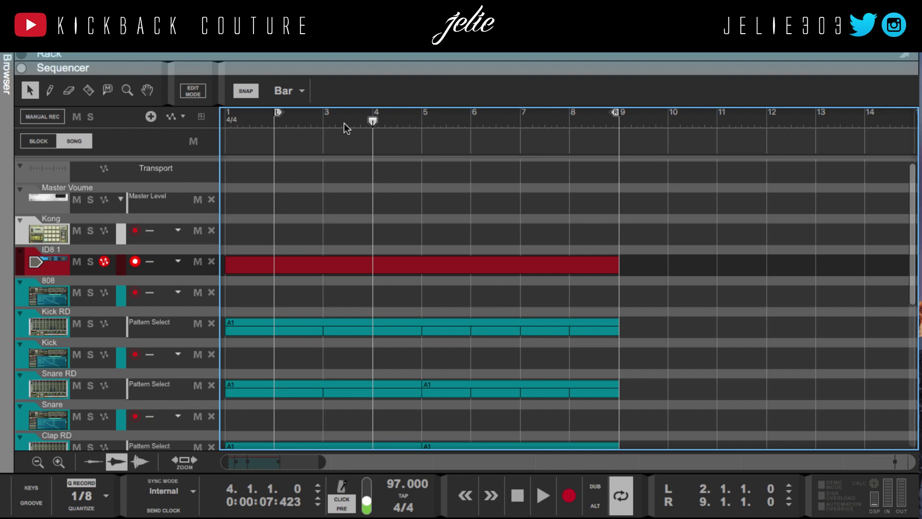
ctrl+click(328, 120)
ctrl+click(277, 120)
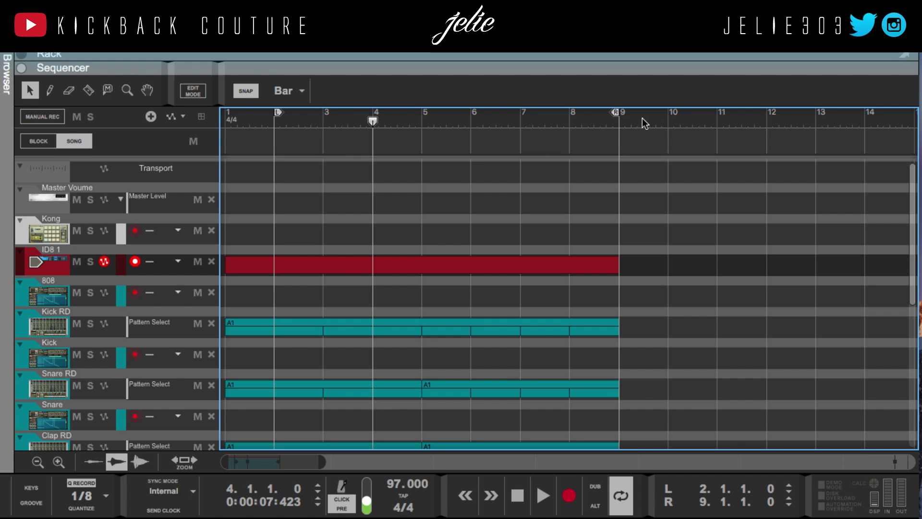
alt+click(668, 118)
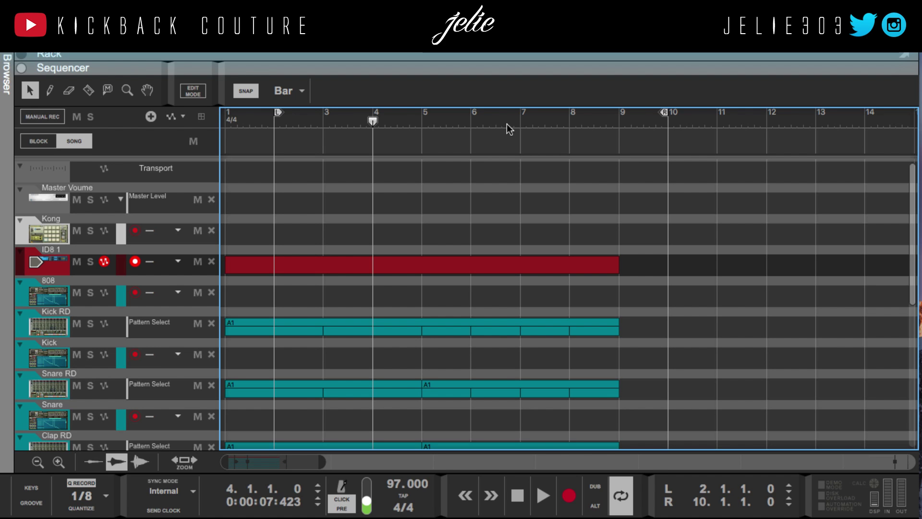
ctrl+click(235, 128)
alt+click(621, 118)
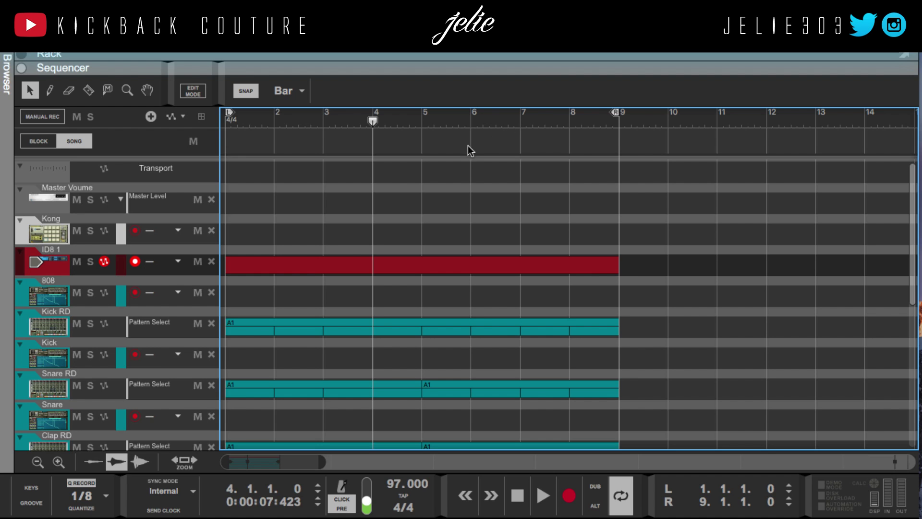
Set the loop region to run from bar 5 to bar 13
alt+click(422, 116)
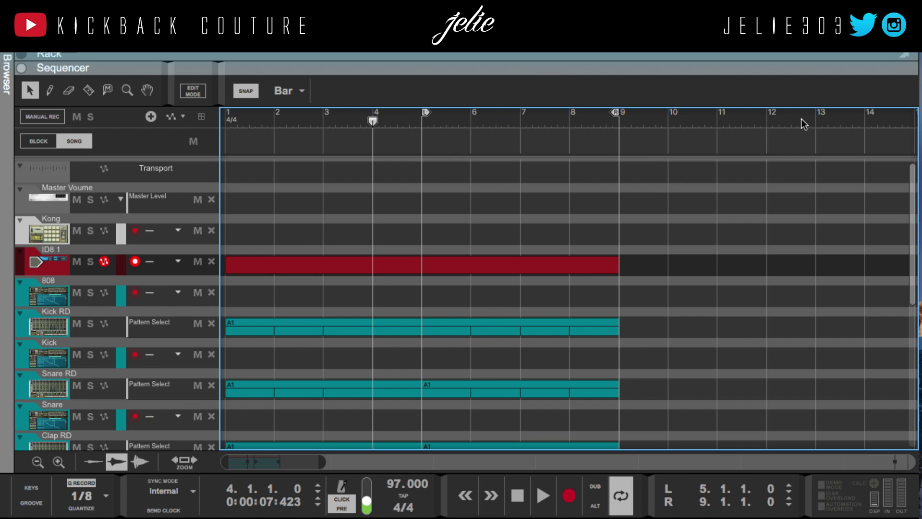
alt+click(818, 119)
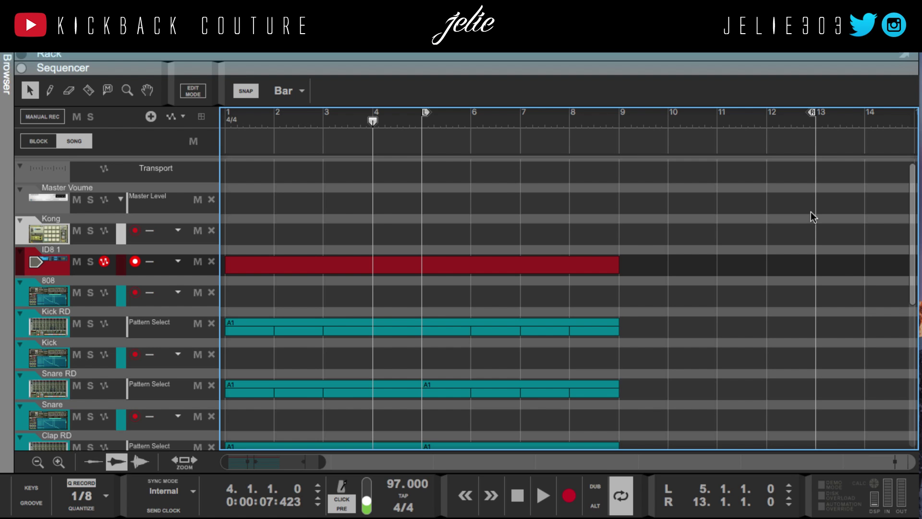
Move the song position to the song start, to bar 11, back to the start, and on to the left and right locators
key(shift+Return)
key(space)
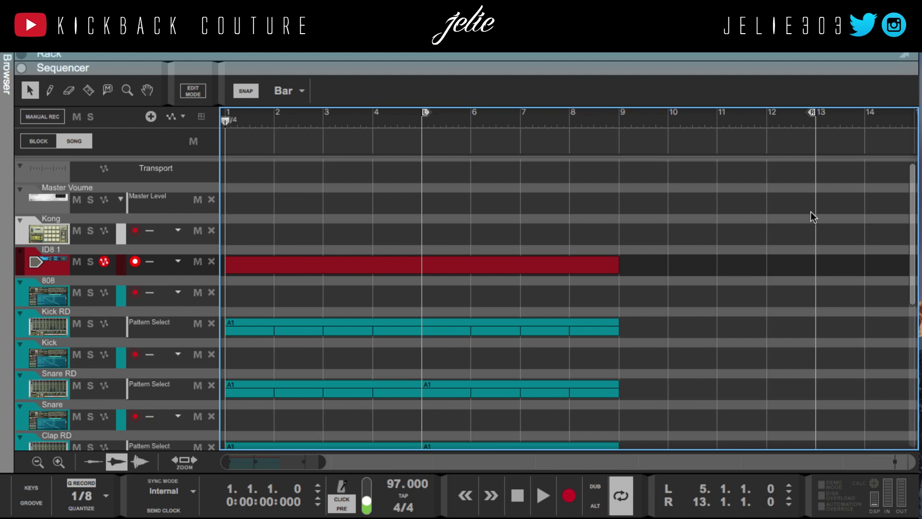
click(711, 113)
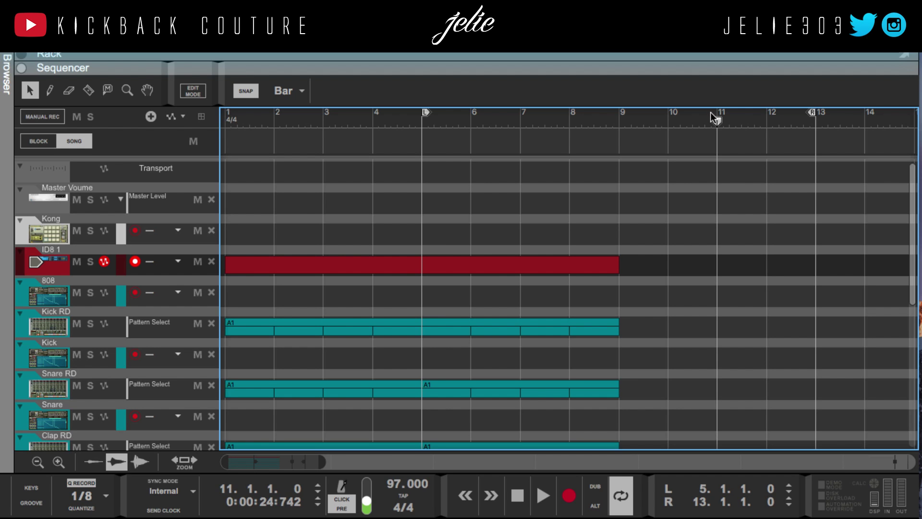
key(Home)
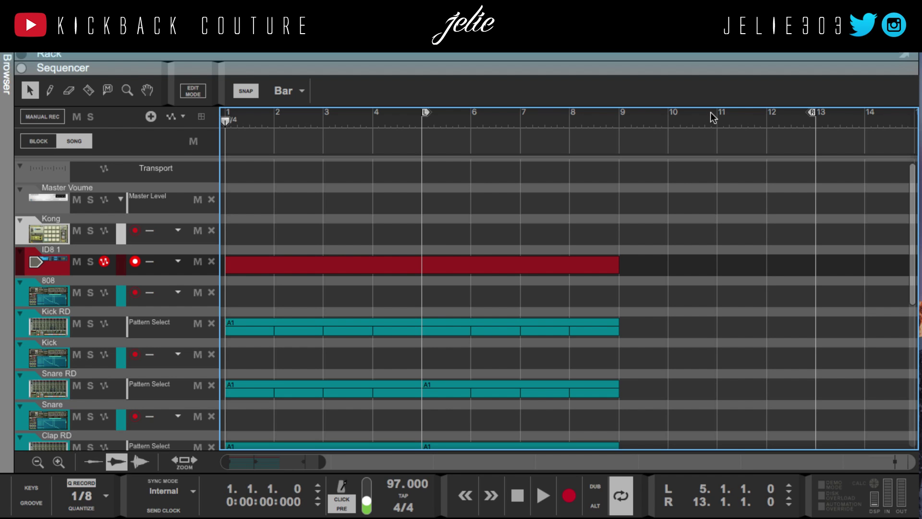
key(KP_1)
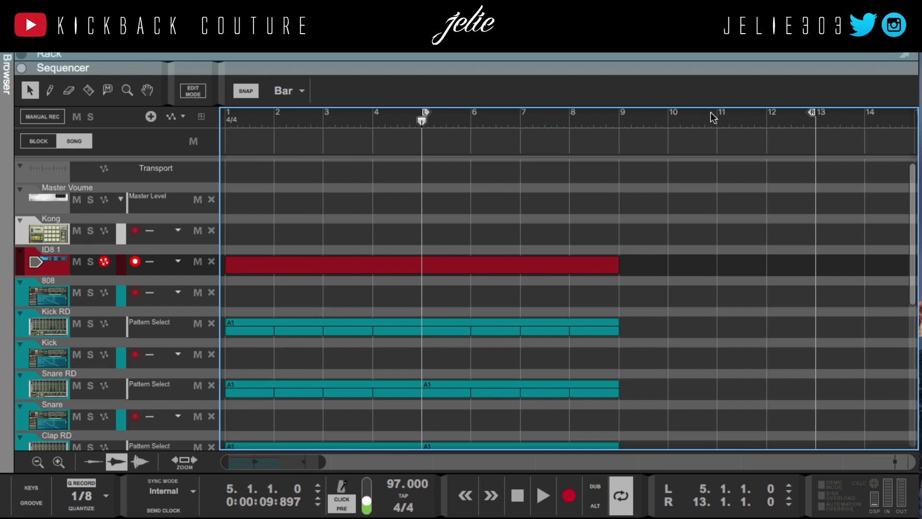
key(KP_2)
Nudge the song tempo up and down in whole-BPM steps, including down to 92 BPM
key(KP_Add)
key(KP_Add)
key(KP_Add)
key(KP_Subtract)
key(KP_Subtract)
key(KP_Subtract)
key(KP_Subtract)
key(KP_Subtract)
key(KP_Subtract)
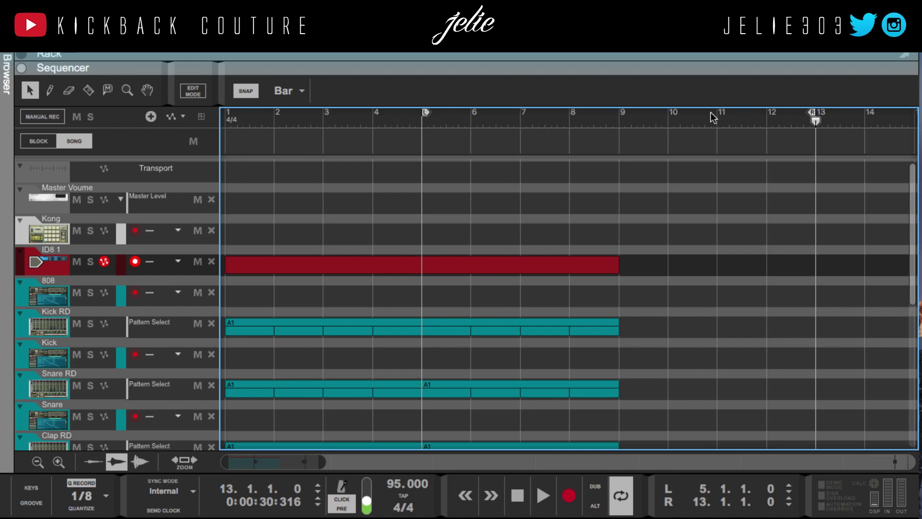
key(KP_Subtract)
key(KP_Subtract)
key(KP_Subtract)
key(KP_Subtract)
key(KP_Subtract)
key(KP_Subtract)
key(KP_Subtract)
key(KP_Subtract)
key(KP_Subtract)
key(KP_Subtract)
key(KP_Subtract)
key(KP_Subtract)
key(KP_Subtract)
key(KP_Add)
key(KP_Add)
key(KP_Add)
key(KP_Add)
key(KP_Add)
key(KP_Add)
key(KP_Add)
key(KP_Add)
key(KP_Add)
key(KP_Add)
key(KP_Add)
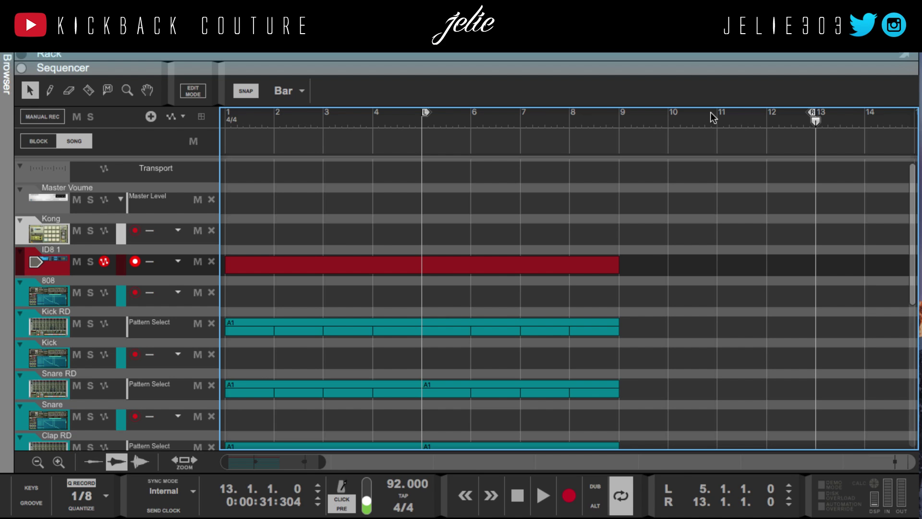
Open the tempo value for editing, leave it, and change the tempo to 151.520 BPM
double_click(396, 486)
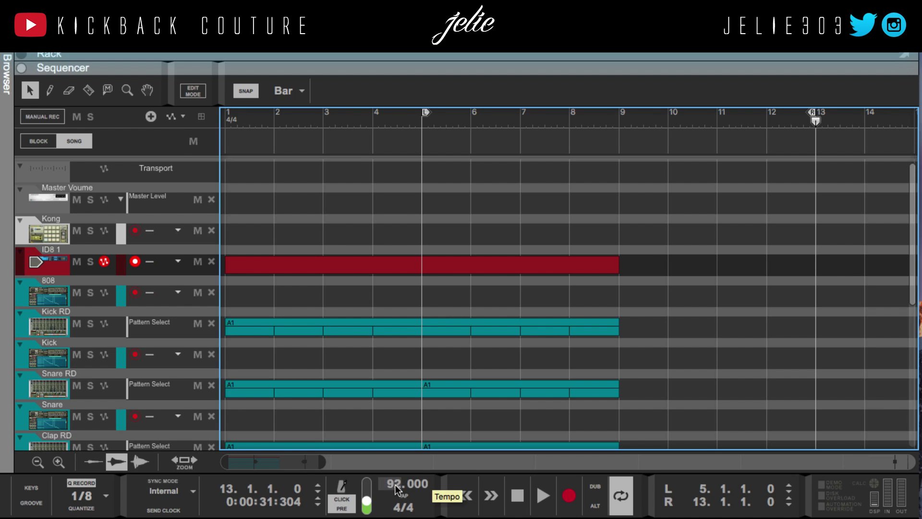
click(402, 419)
scroll(394, 484, up, 19)
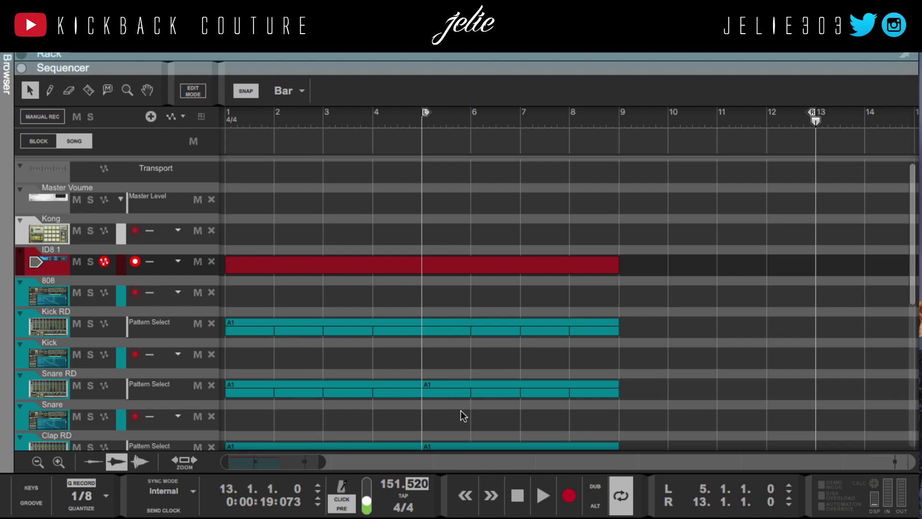
Set the song tempo to 97.000 BPM and return the song position to the start of the song
drag(419, 480, 417, 488)
click(390, 482)
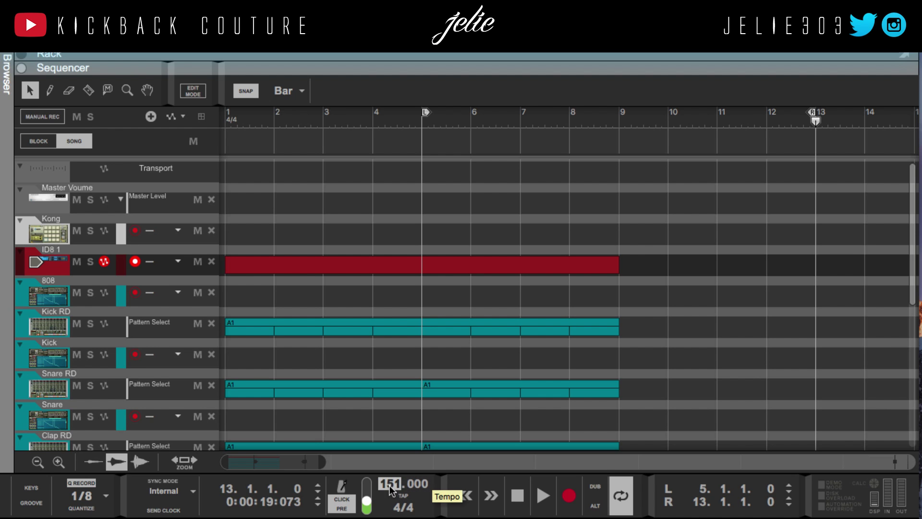
text(97)
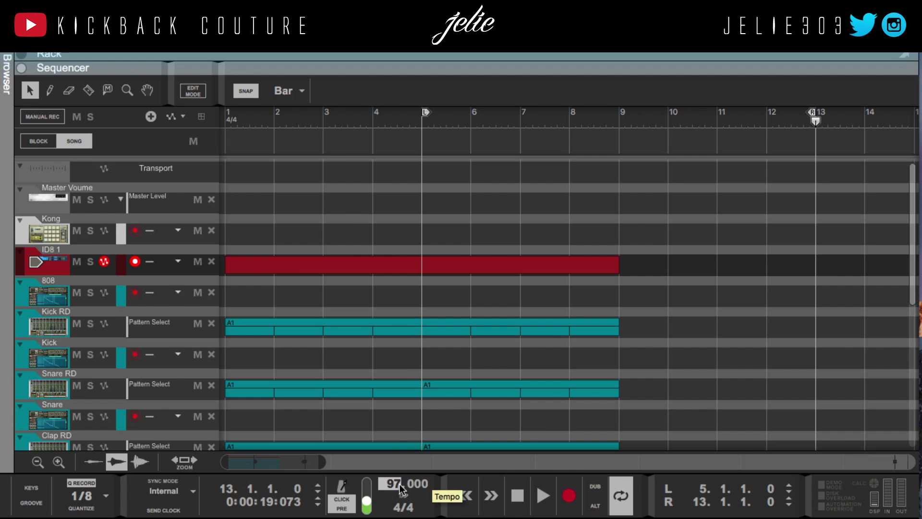
click(397, 433)
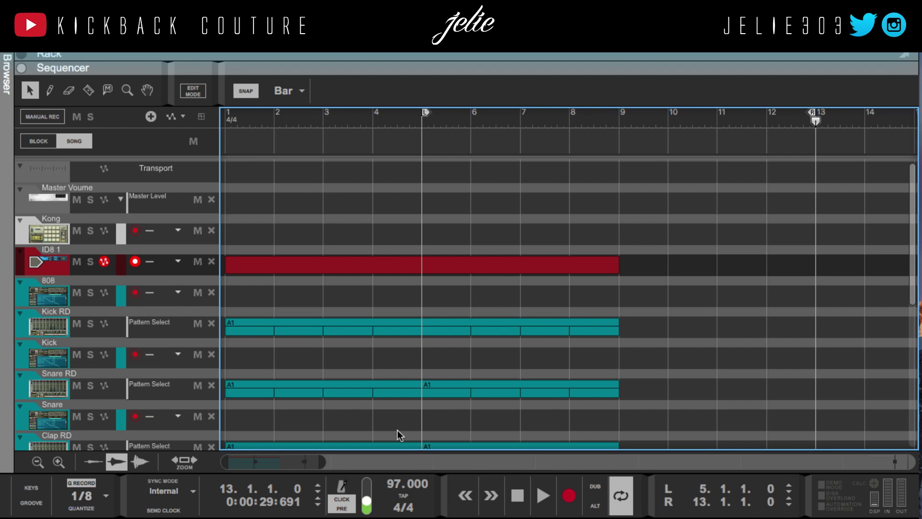
key(shift+Return)
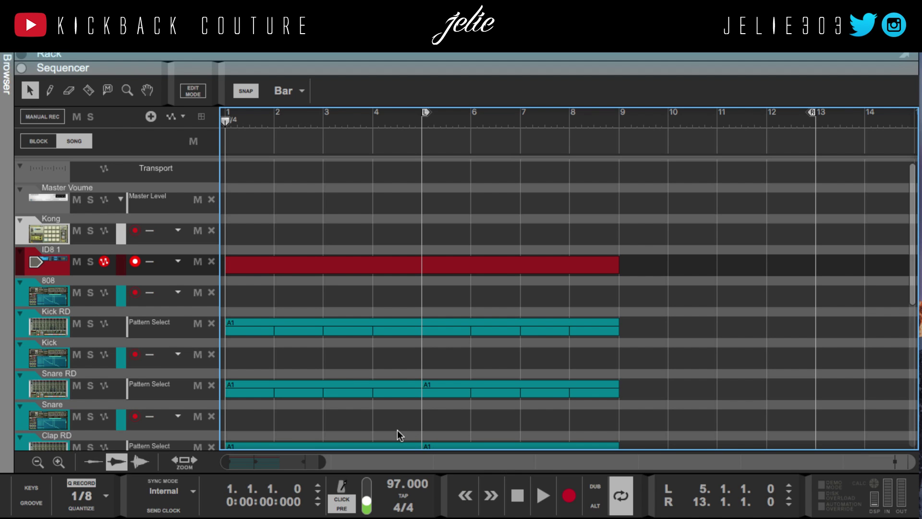
Select the ID8 1 clip, switch briefly to the Pencil tool and back, and open and close the clip's editor
click(386, 260)
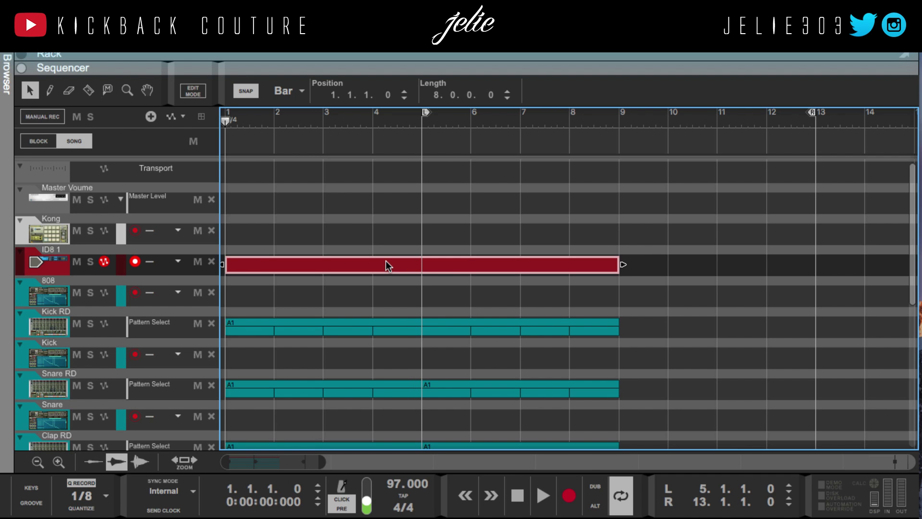
key(w)
mouse_move(226, 262)
mouse_down()
mouse_move(406, 276)
mouse_move(619, 262)
mouse_up()
key(q)
double_click(483, 266)
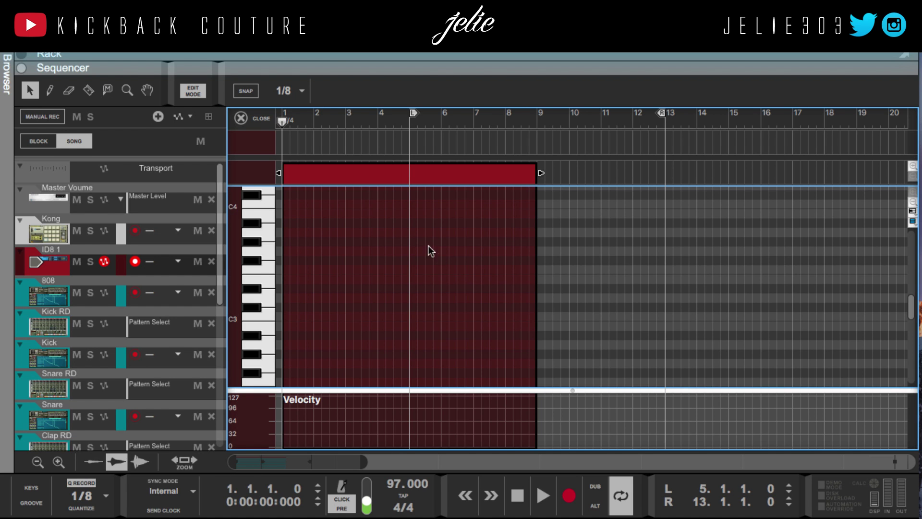
click(243, 122)
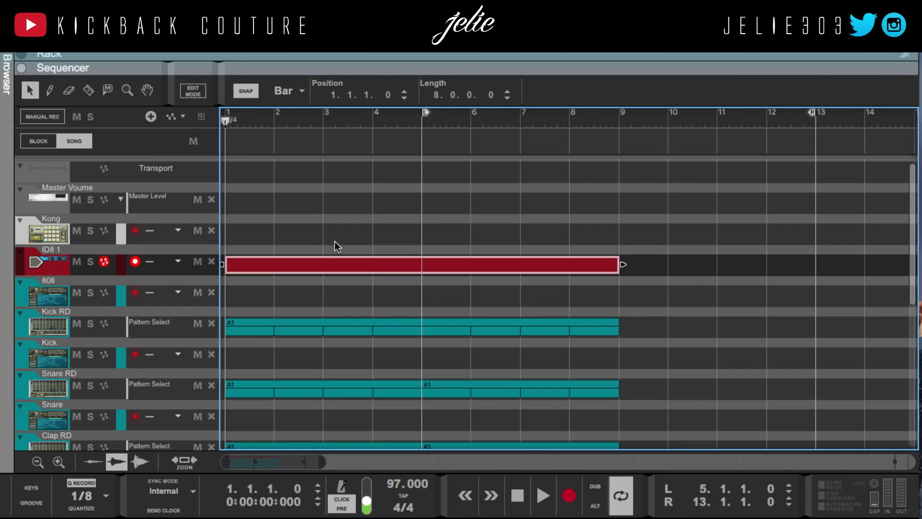
Open the selected ID8 1 clip in Edit mode and select it in the clip overview lane
key(ctrl+e)
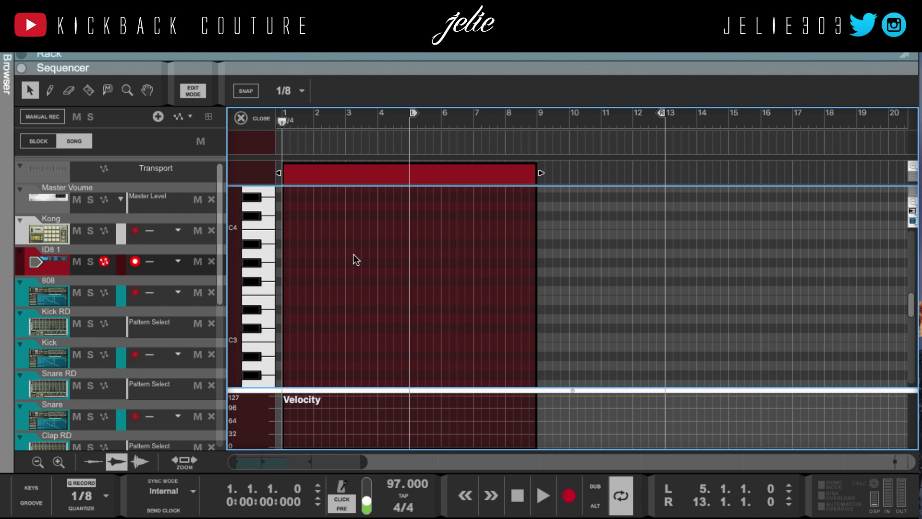
click(338, 178)
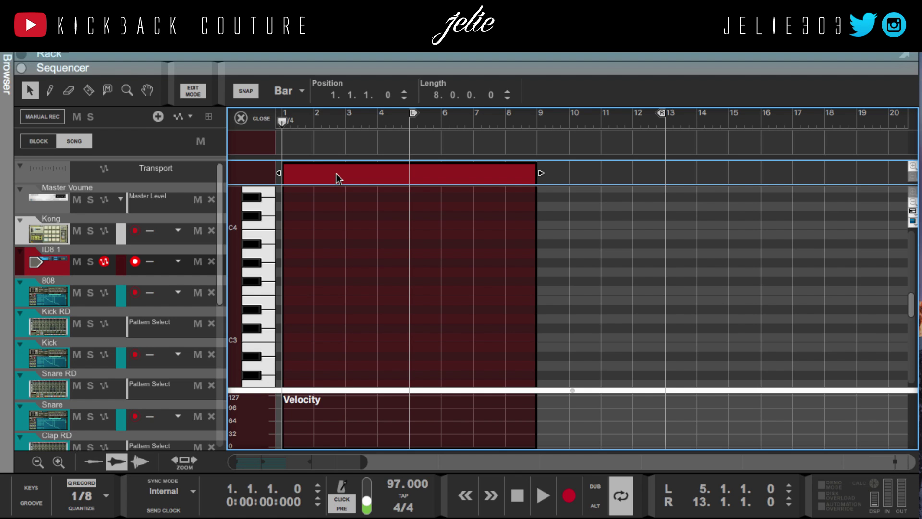
click(336, 174)
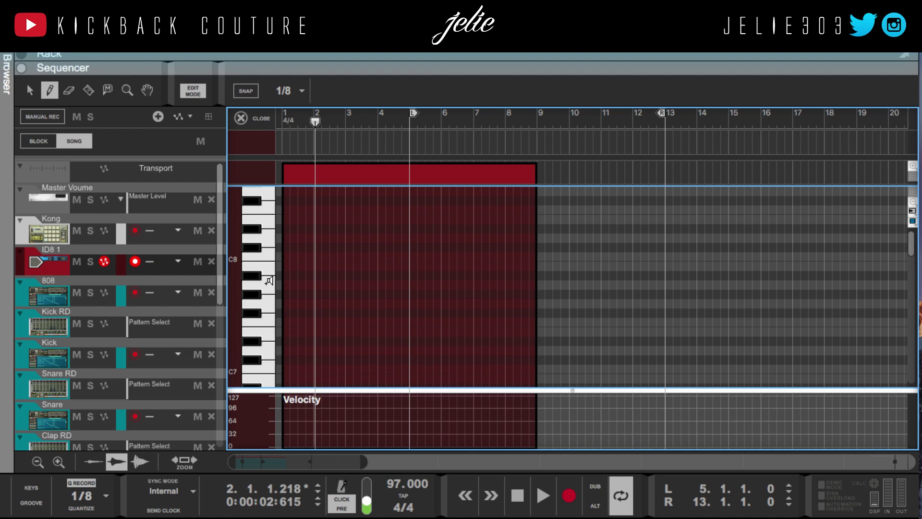
Draw an unsnapped F#7 note in bar 1 and, with Snap on, a one-bar G#7 note starting at bar 2
scroll(277, 318, down, 2)
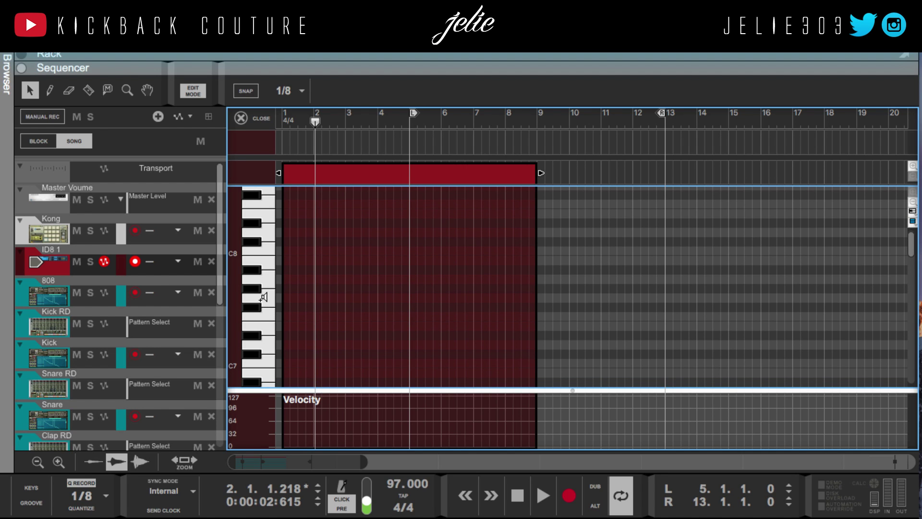
key(p)
mouse_move(287, 307)
mouse_down()
mouse_move(321, 329)
mouse_move(313, 326)
mouse_up()
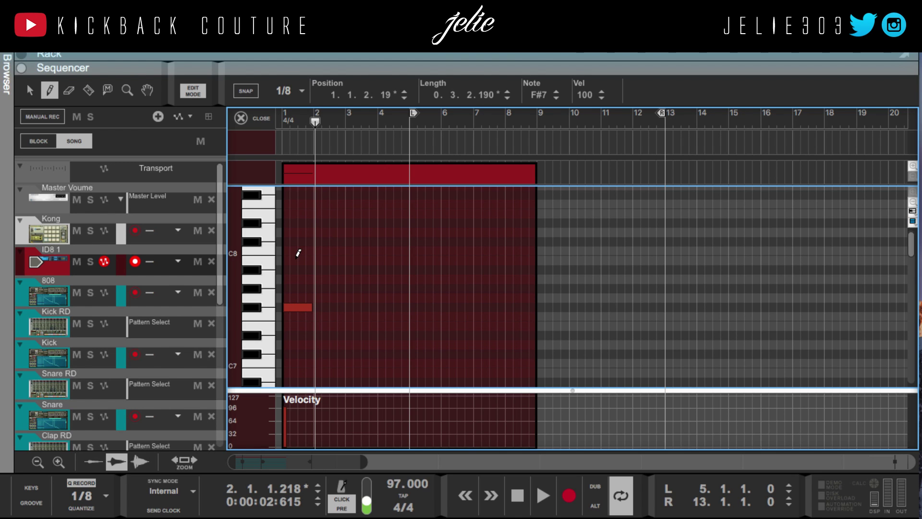
key(s)
drag(317, 287, 346, 305)
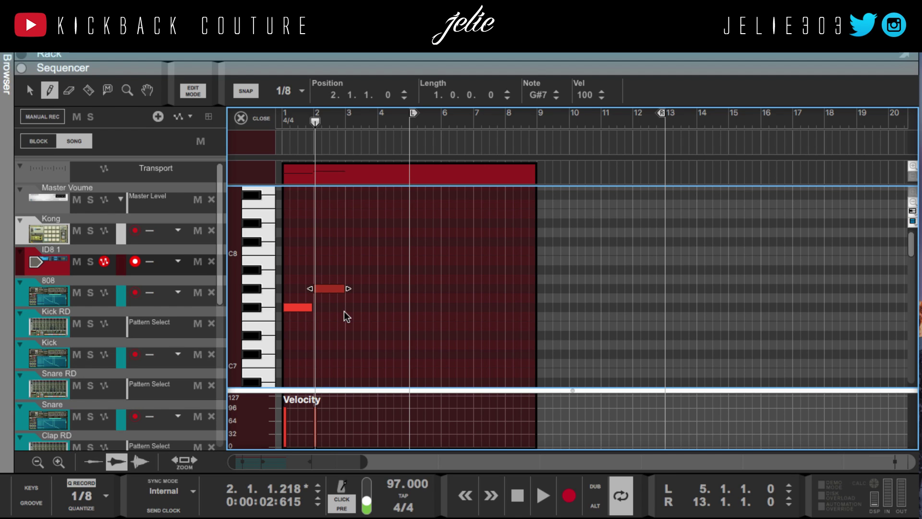
Duplicate the G#7 note into bar 3 as A7, and duplicate that note into bar 4 as G7
key(ctrl+d)
key(Up)
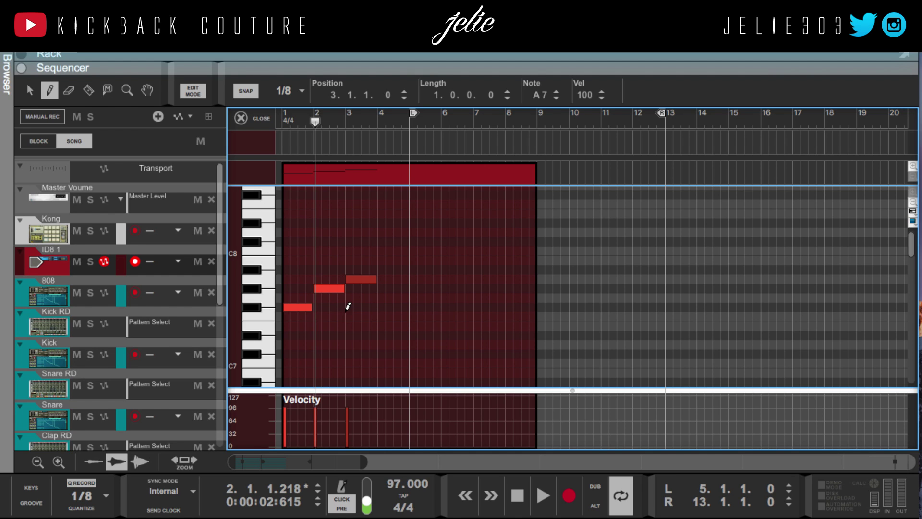
key(ctrl+d)
key(Down)
key(Down)
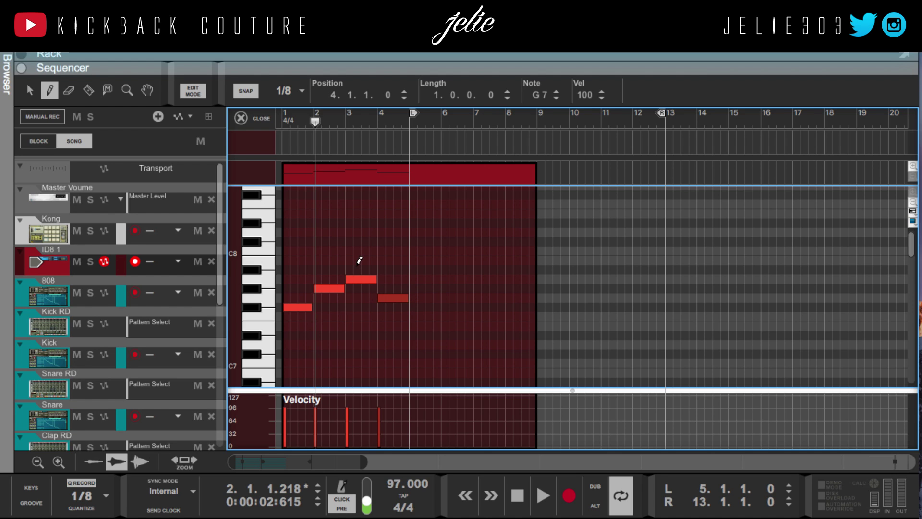
click(422, 260)
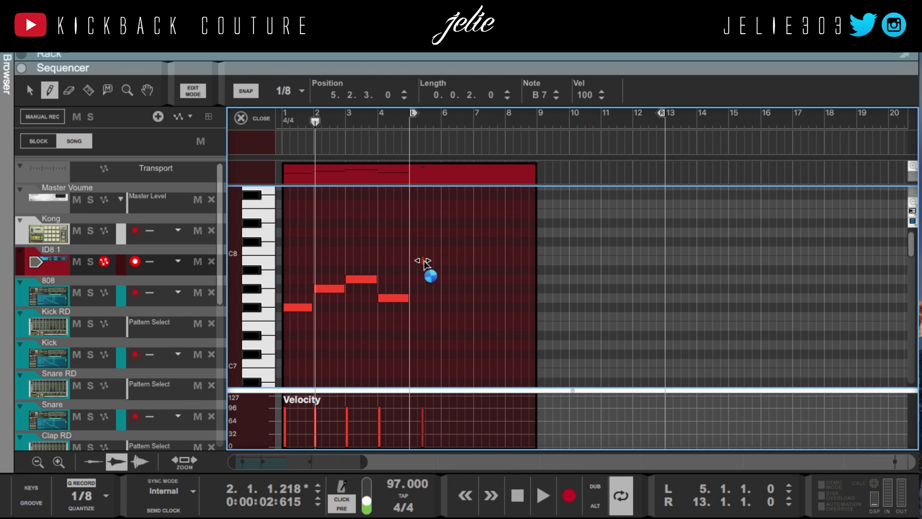
key(ctrl+z)
Select all four notes in the ID8 1 clip and duplicate them into bars 5 to 8
key(q)
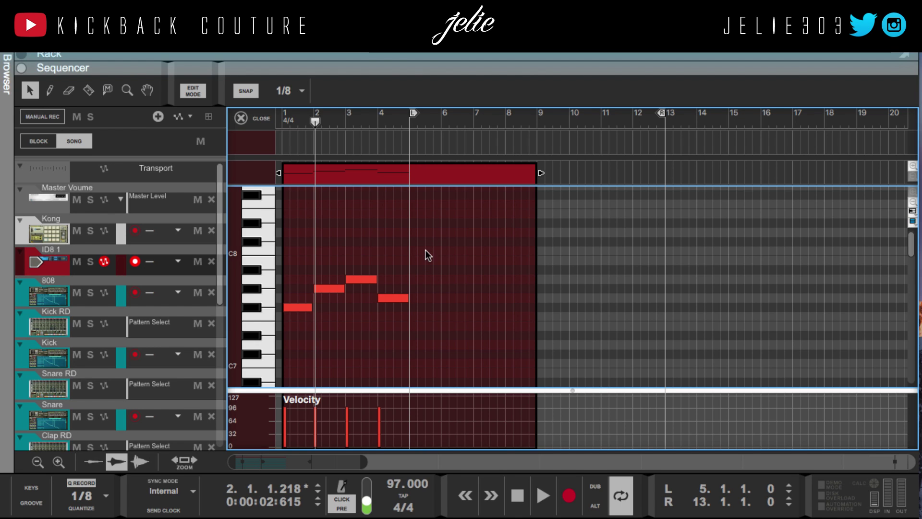
key(ctrl+a)
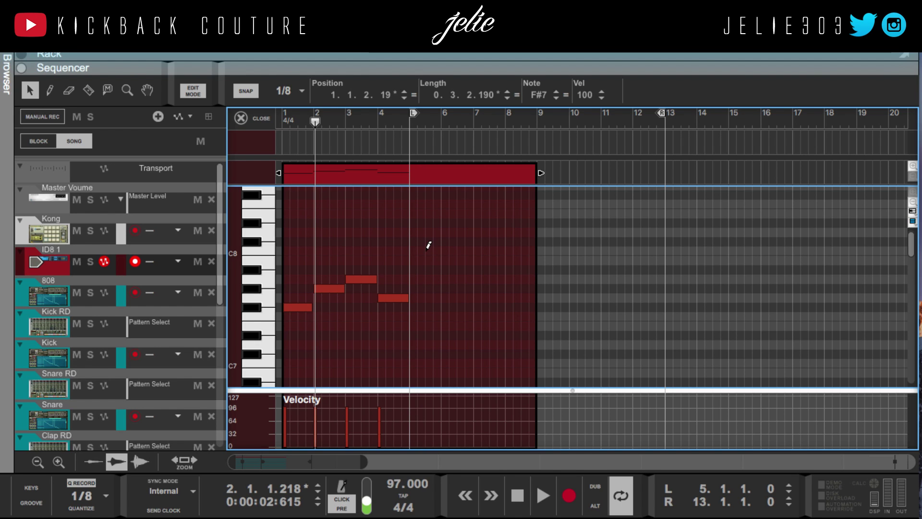
key(ctrl+d)
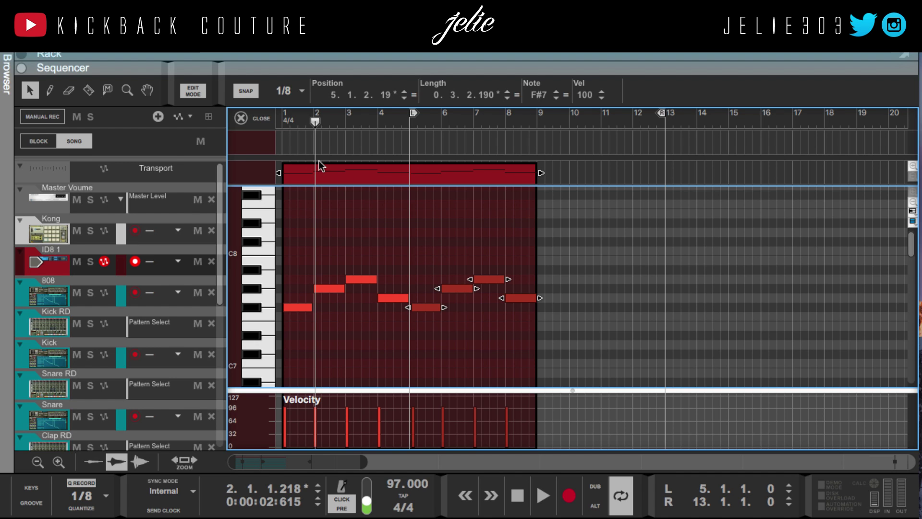
Leave Edit mode and draw an empty eight-bar clip from bar 1 over the existing clip on the ID8 1 track
key(ctrl+e)
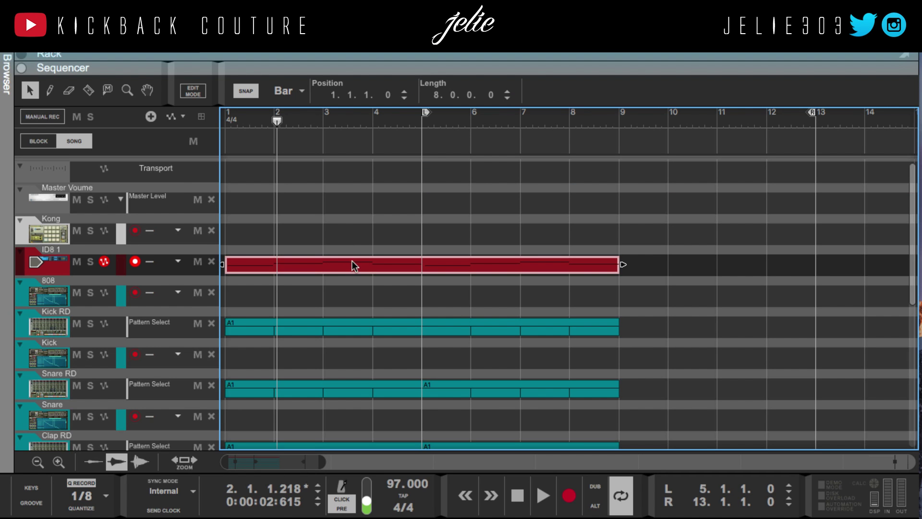
key(w)
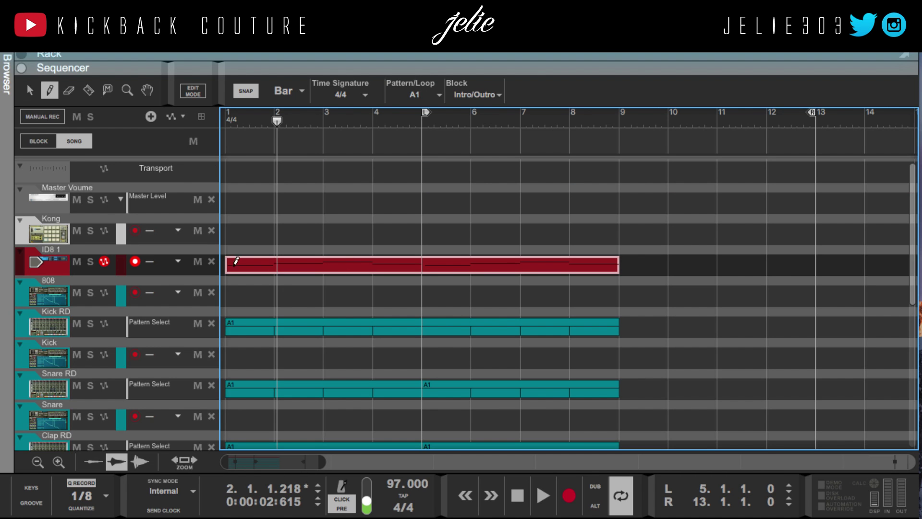
drag(233, 265, 587, 293)
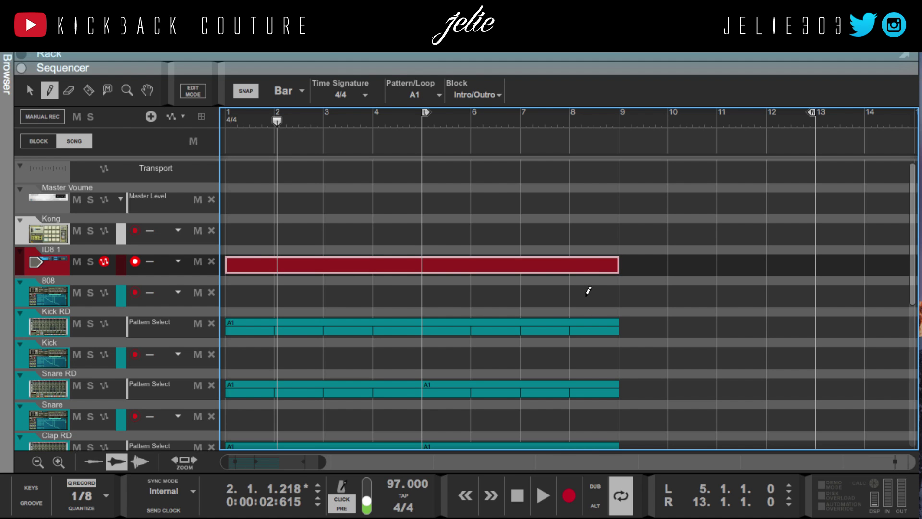
Open the ID8 1 clip in Edit mode and mute it from the clip overview lane
key(ctrl+e)
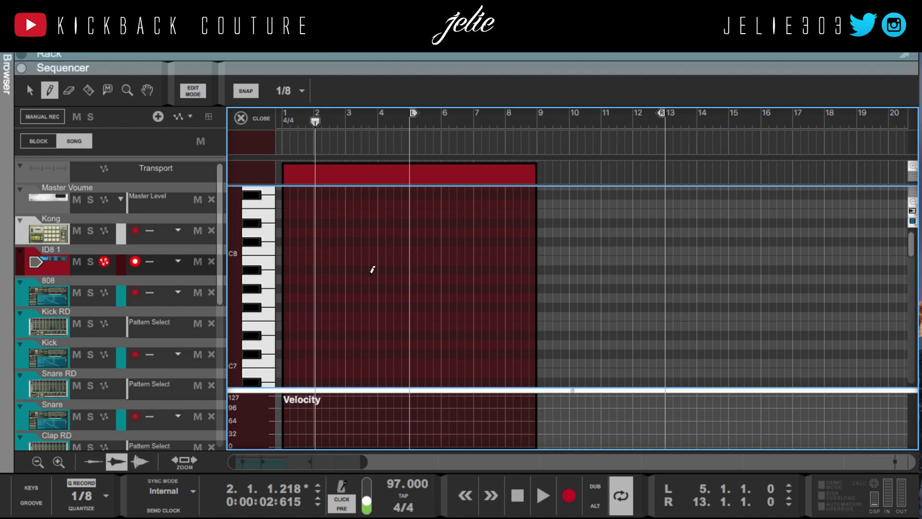
key(q)
click(310, 181)
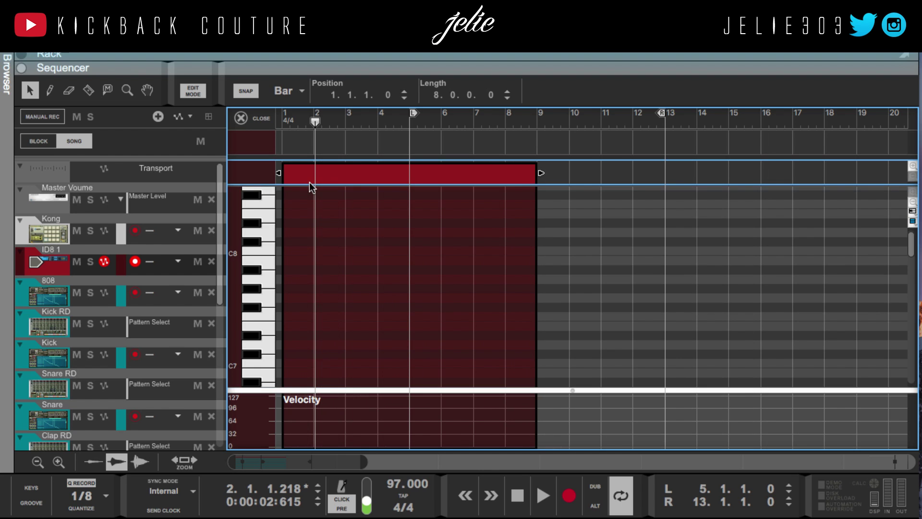
key(m)
click(316, 318)
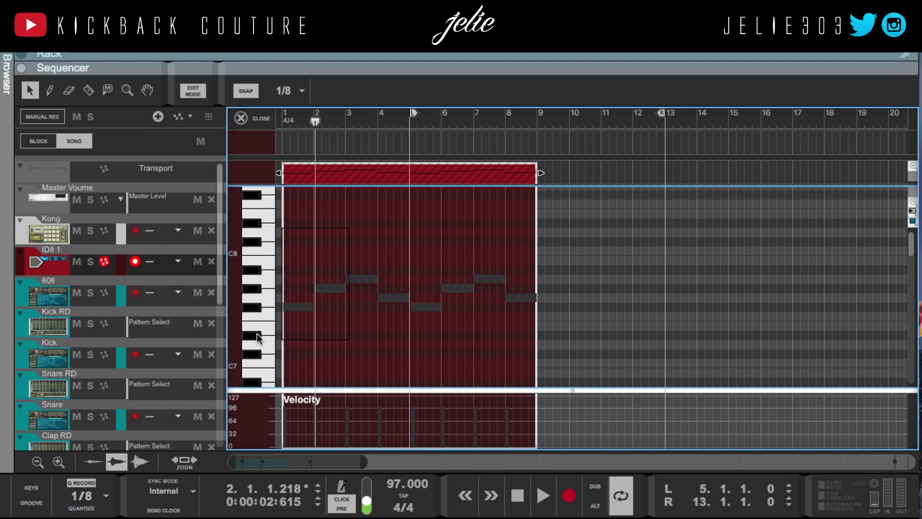